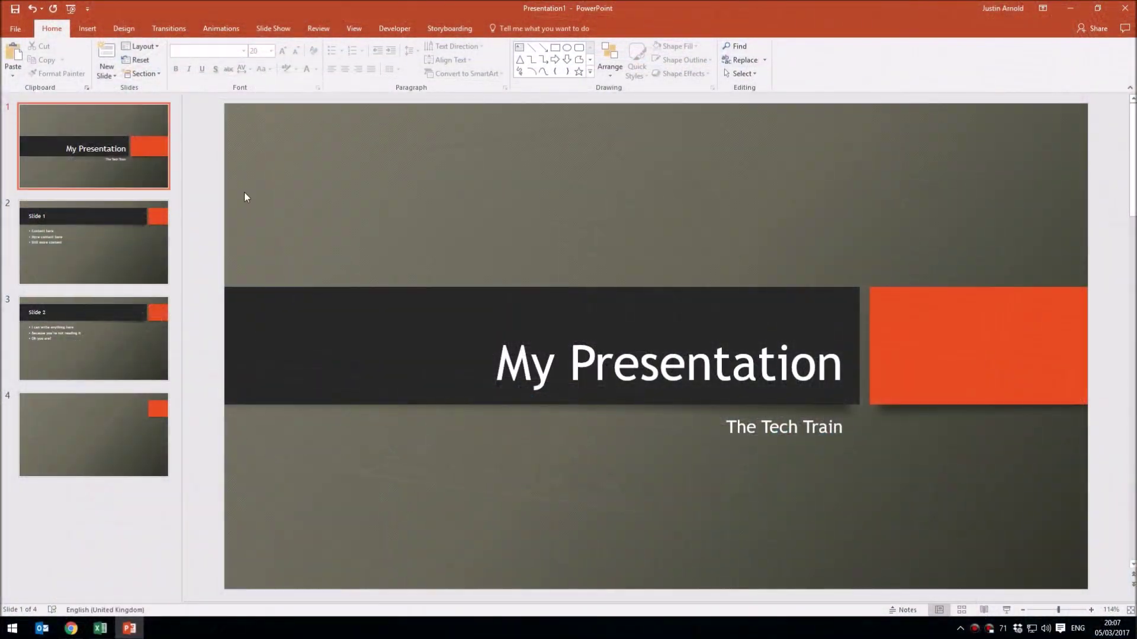
Download the MatsClock 1038 clock in Chrome, then move to the Flash Clocks Gallery tab.
left_click(72, 629)
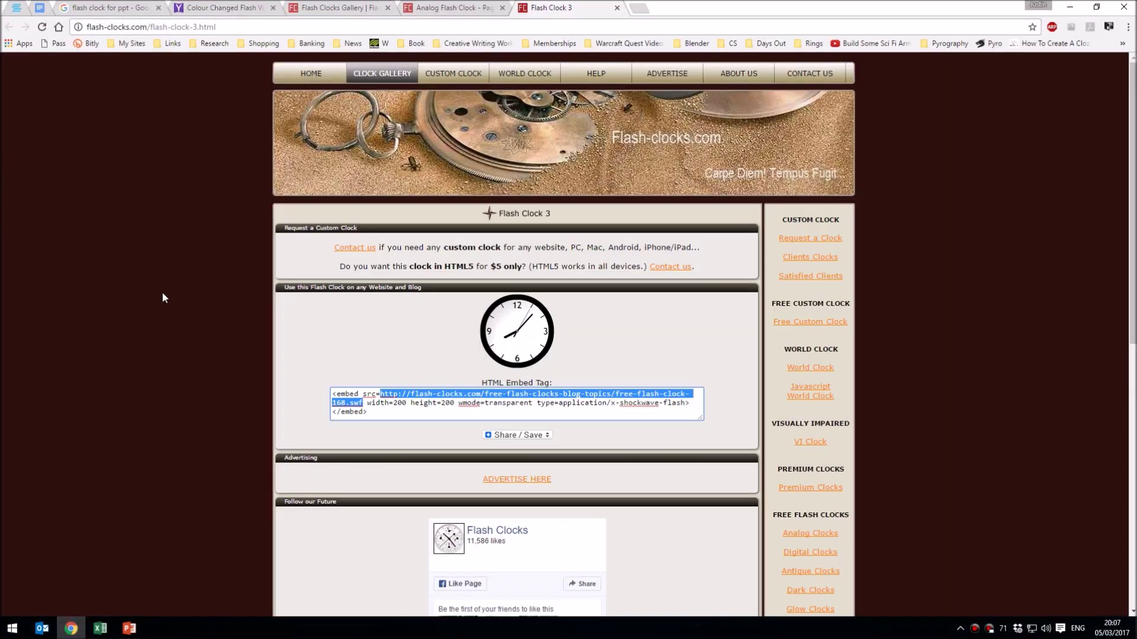
left_click(124, 7)
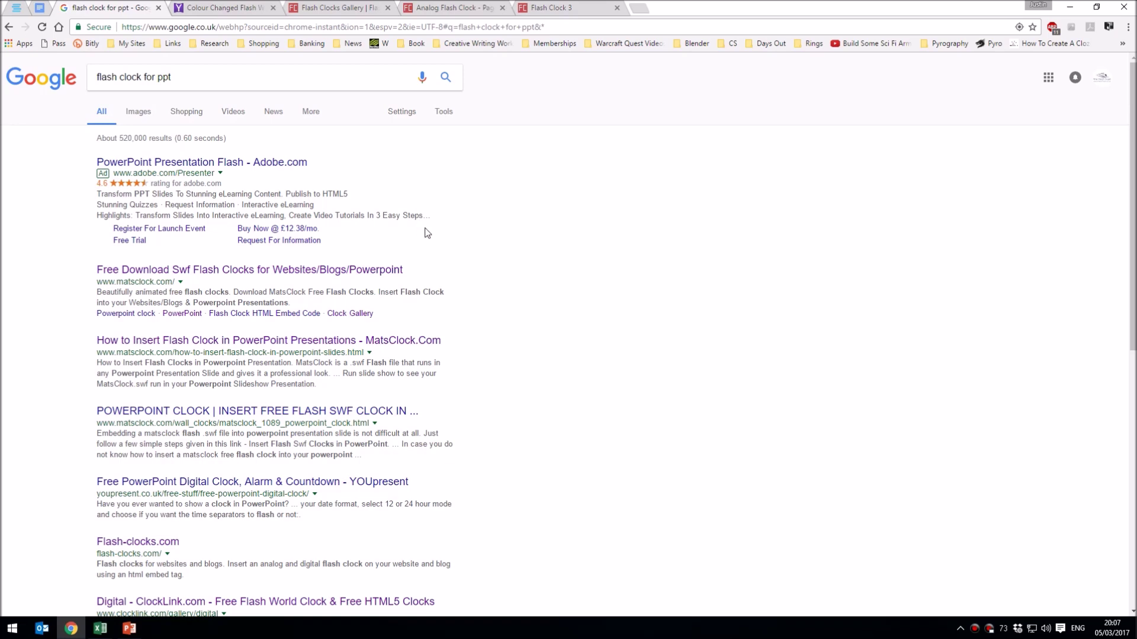
left_click(216, 5)
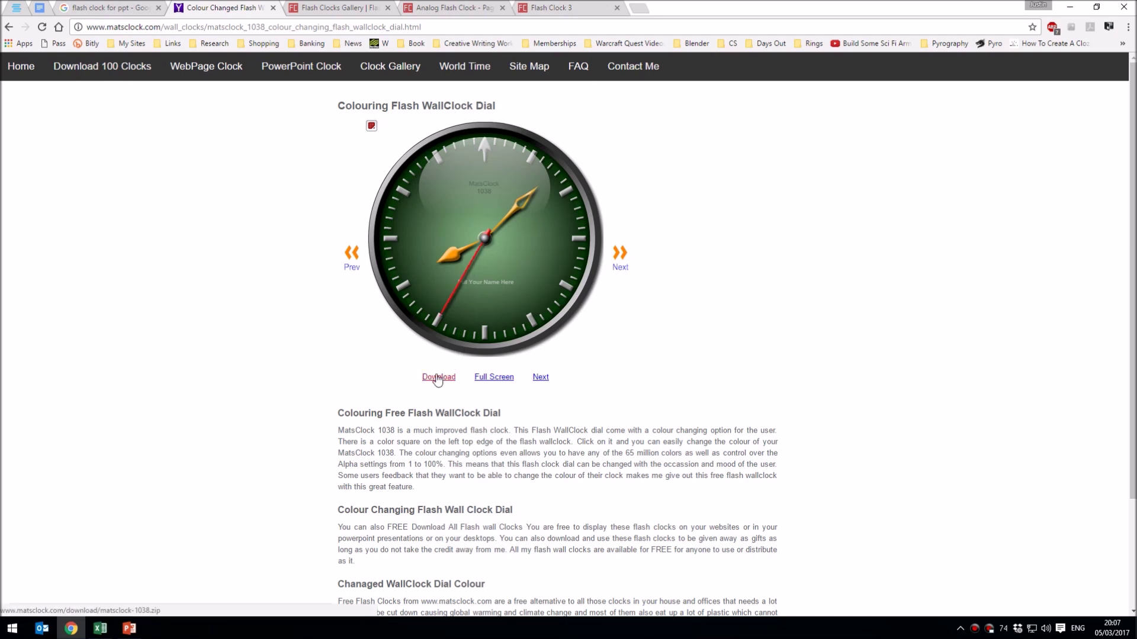
left_click(438, 378)
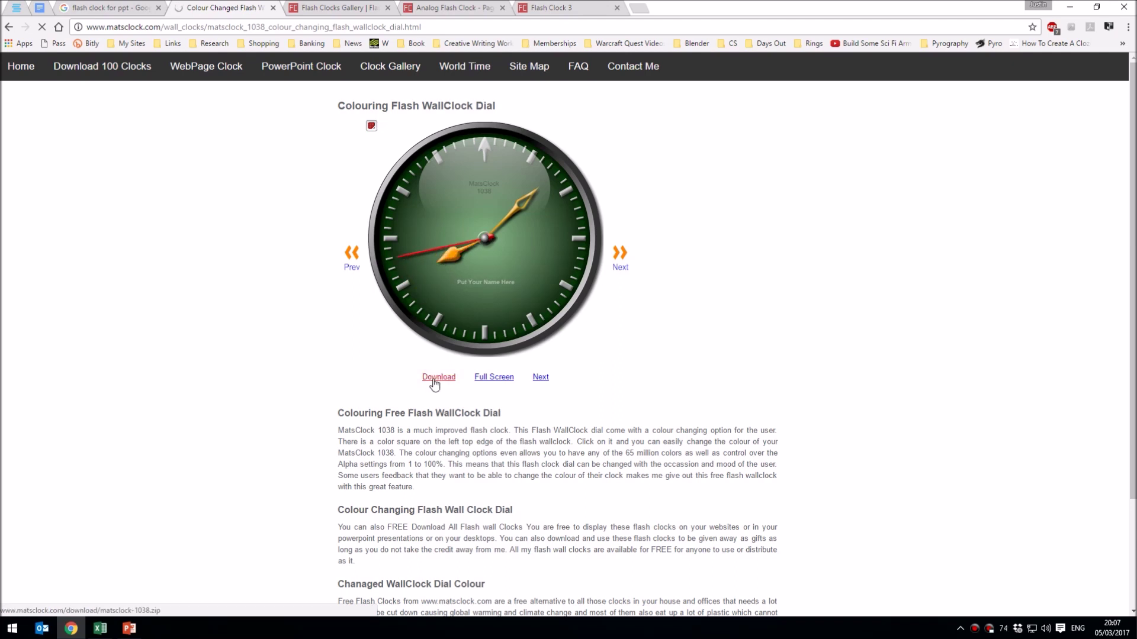
key("ctrl+Tab")
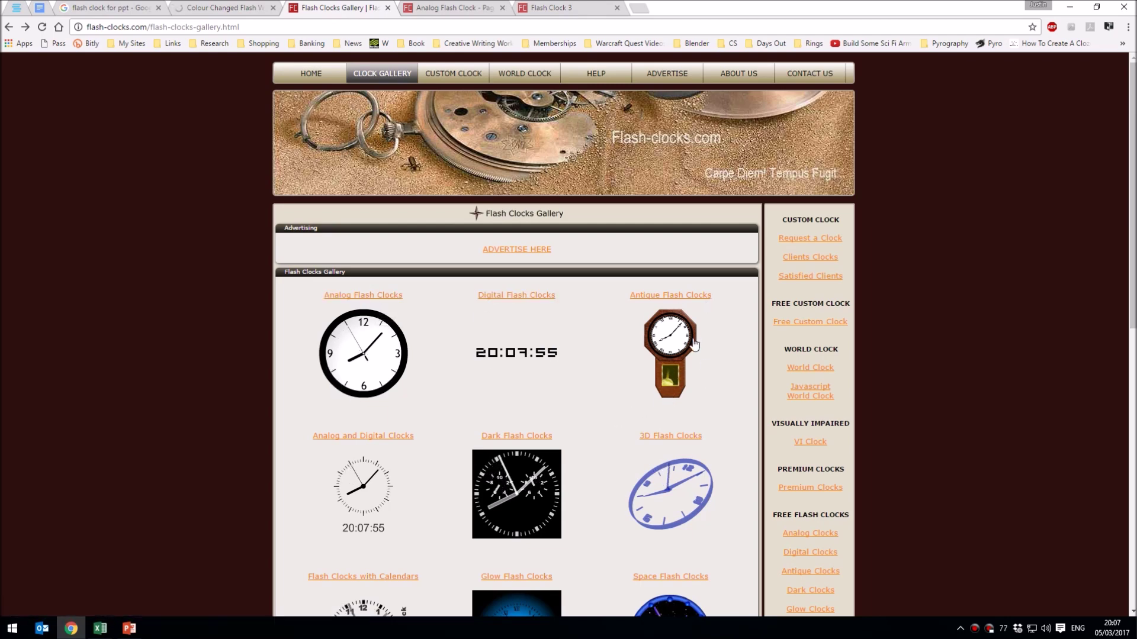
Scroll through the Flash Clocks Gallery and compare it with the Analog Flash Clock page.
scroll(694, 344, "down", 4)
scroll(396, 324, "down", 2)
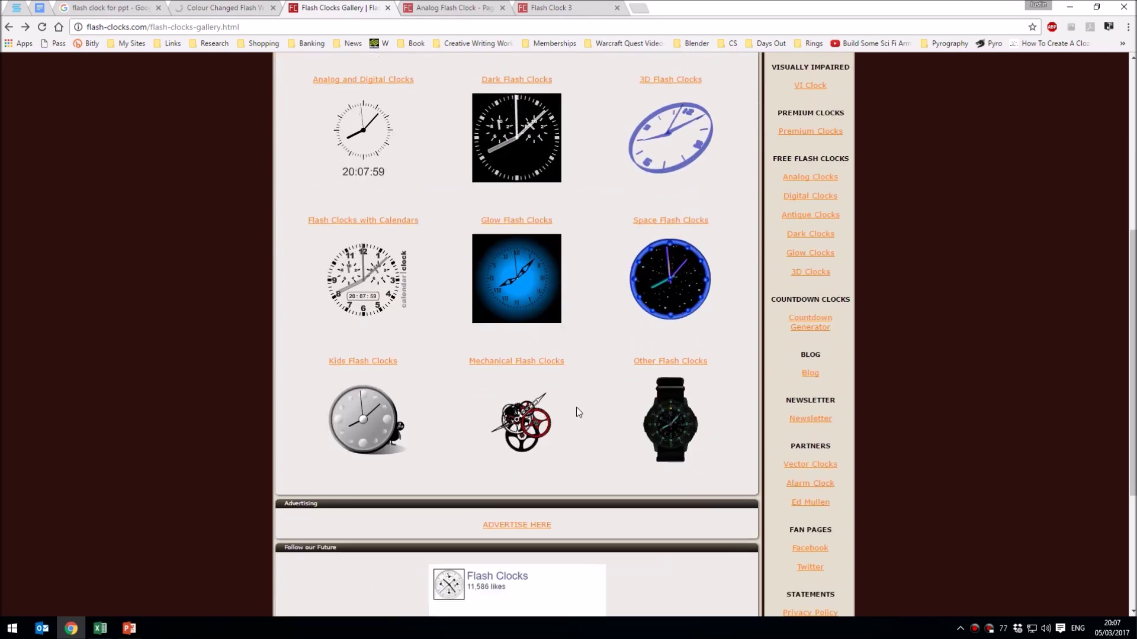
scroll(219, 368, "down", 1)
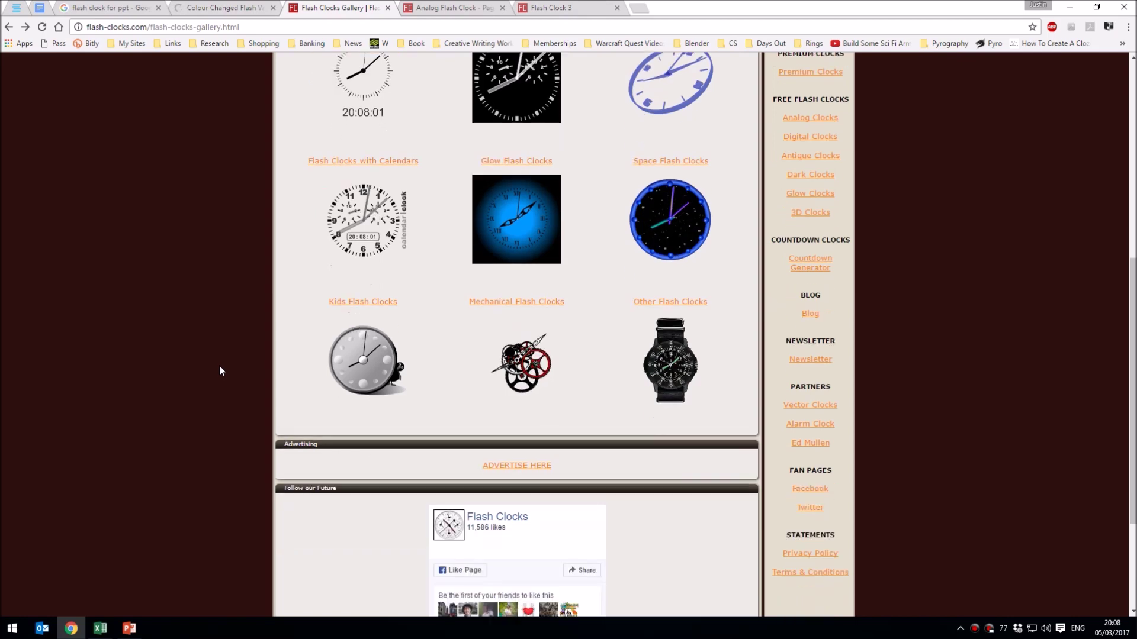
scroll(221, 368, "up", 3)
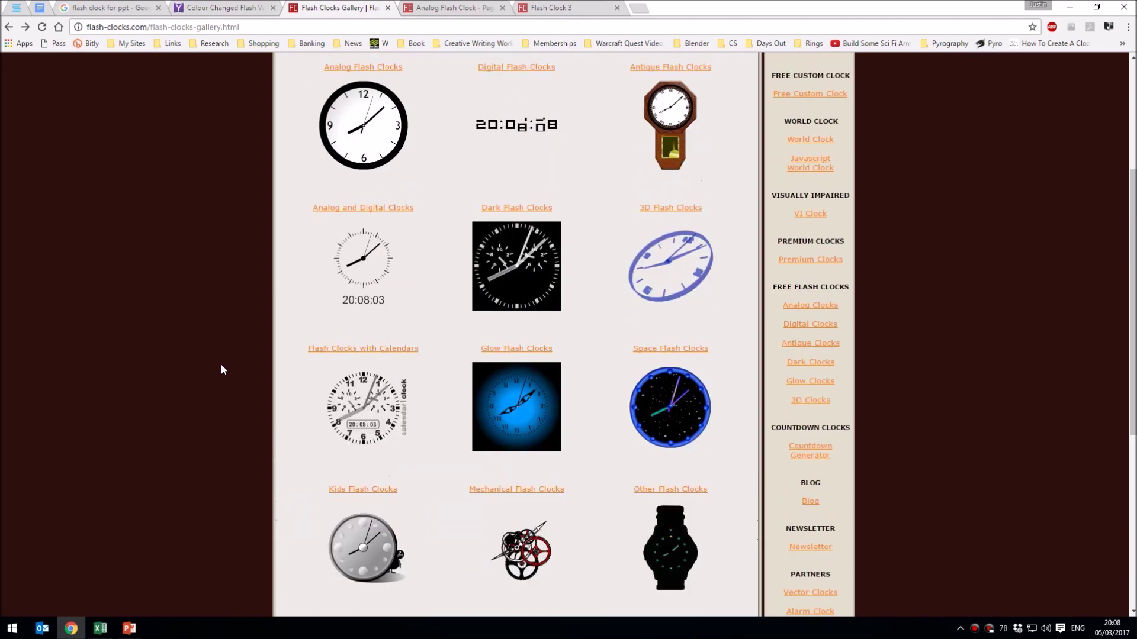
scroll(222, 364, "up", 3)
left_click(473, 7)
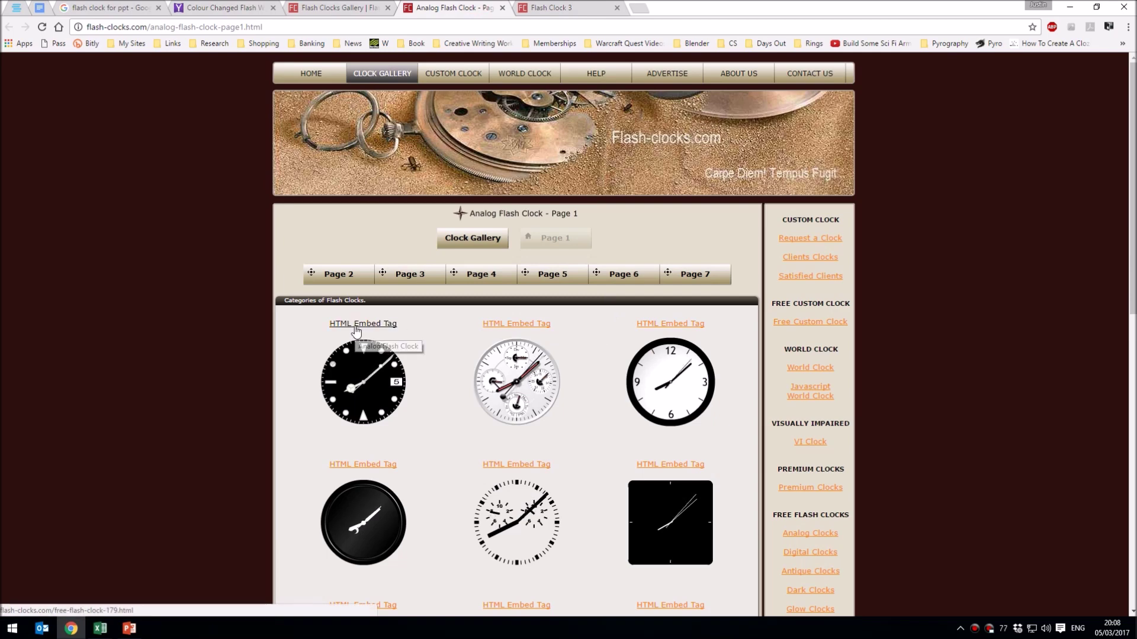
key("ctrl+shift+Tab")
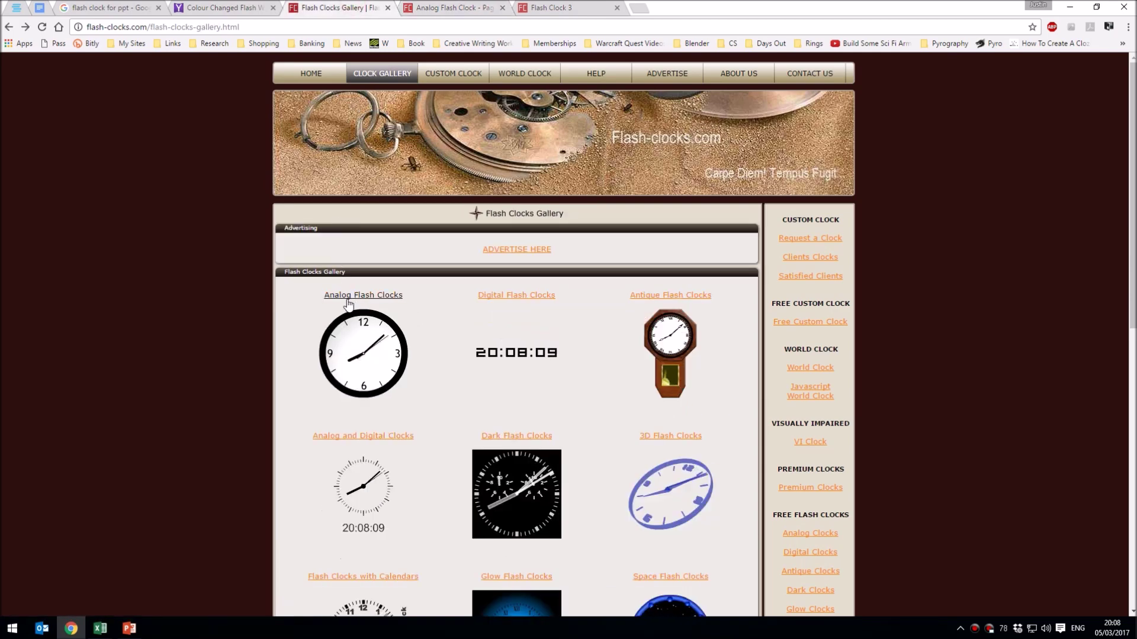
Open the HTML embed tag for the station-style clock on the Analog Flash Clock page.
left_click(468, 5)
scroll(317, 386, "down", 3)
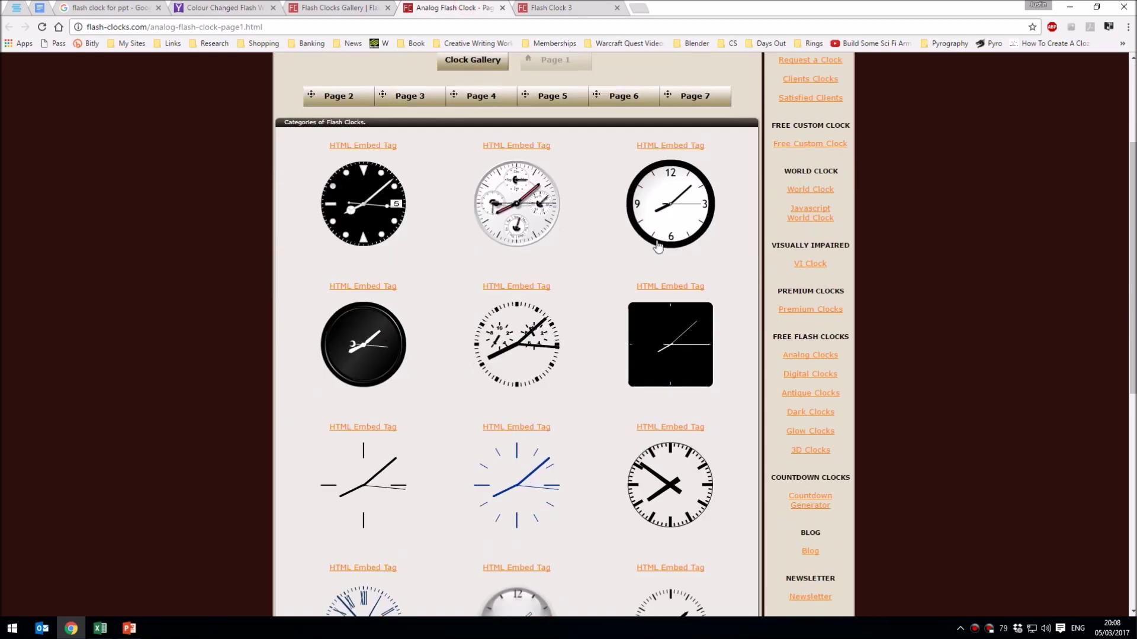
scroll(622, 272, "down", 3)
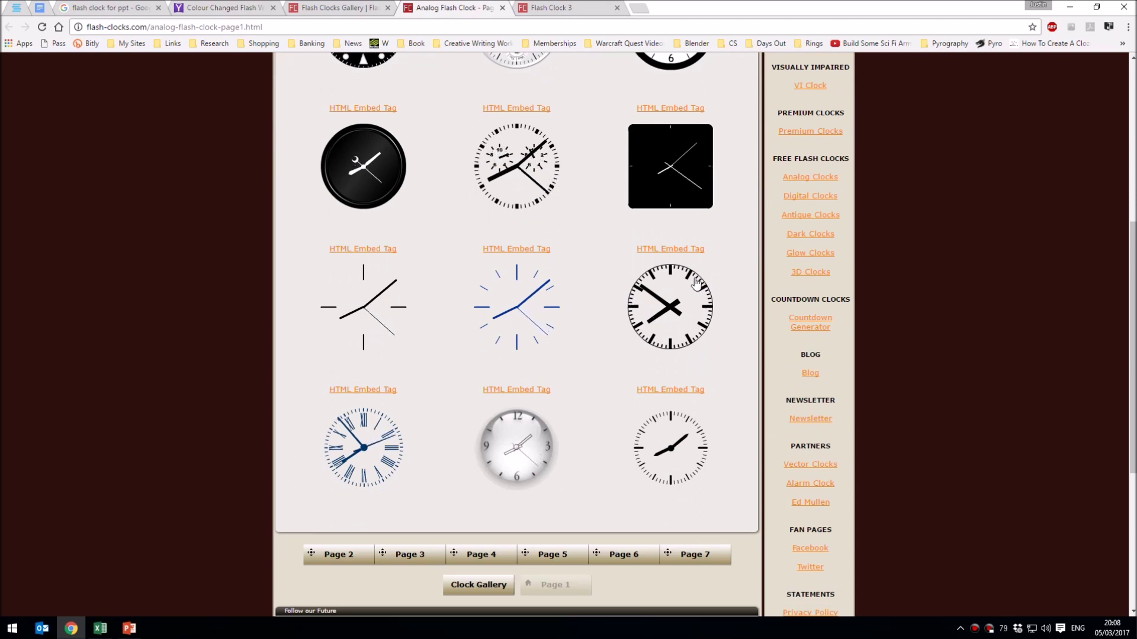
left_click(343, 6)
left_click(236, 7)
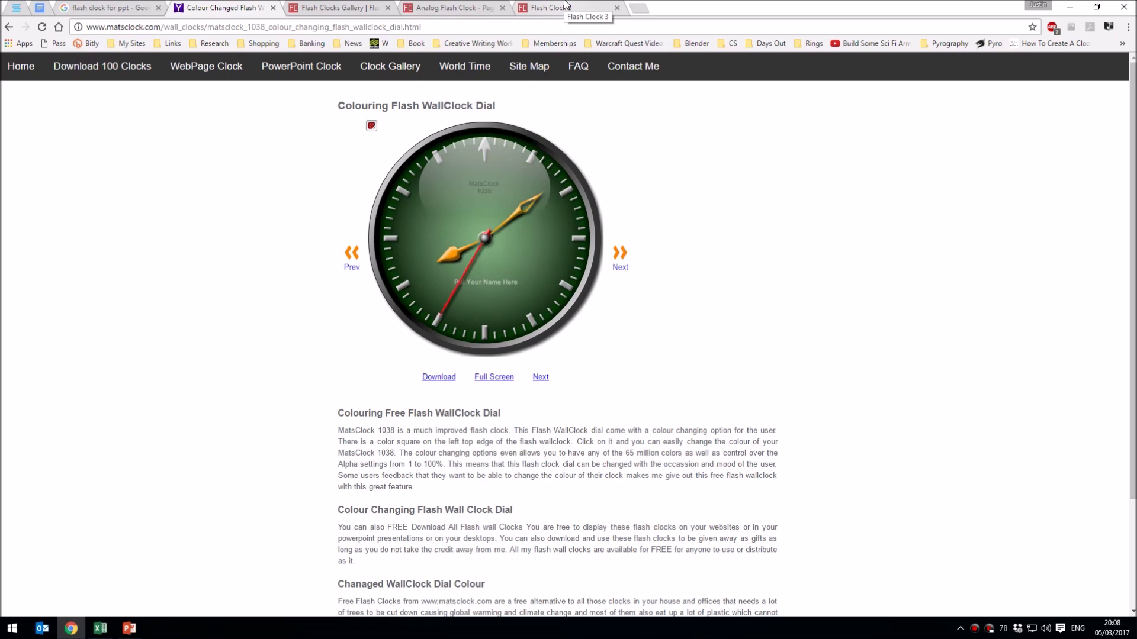
left_click(565, 7)
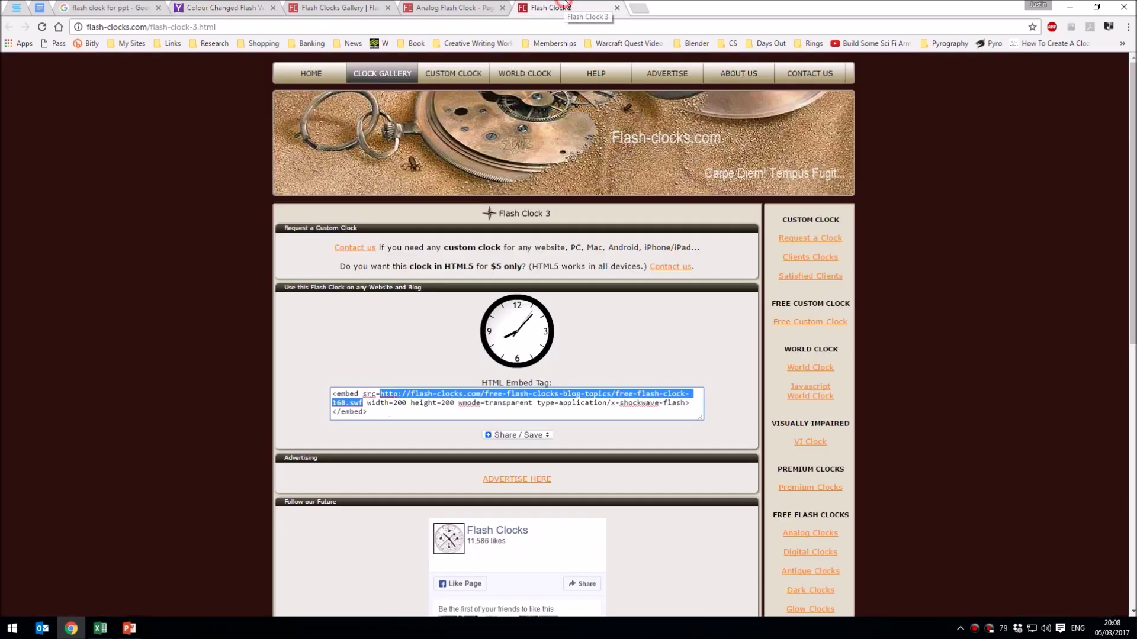
left_click(444, 7)
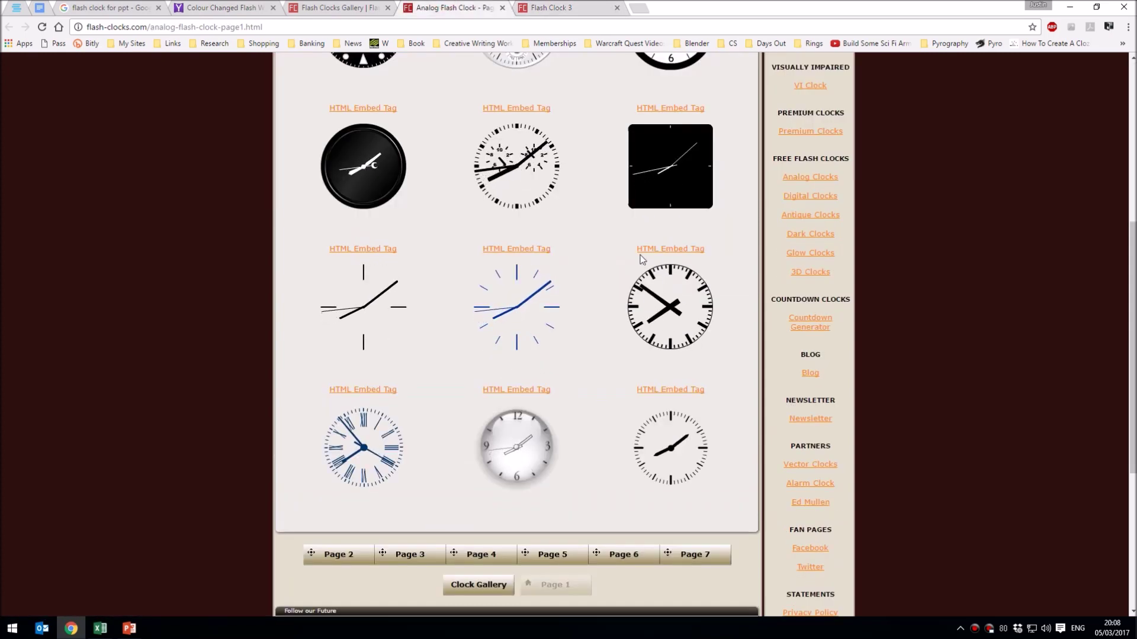
left_click(681, 254)
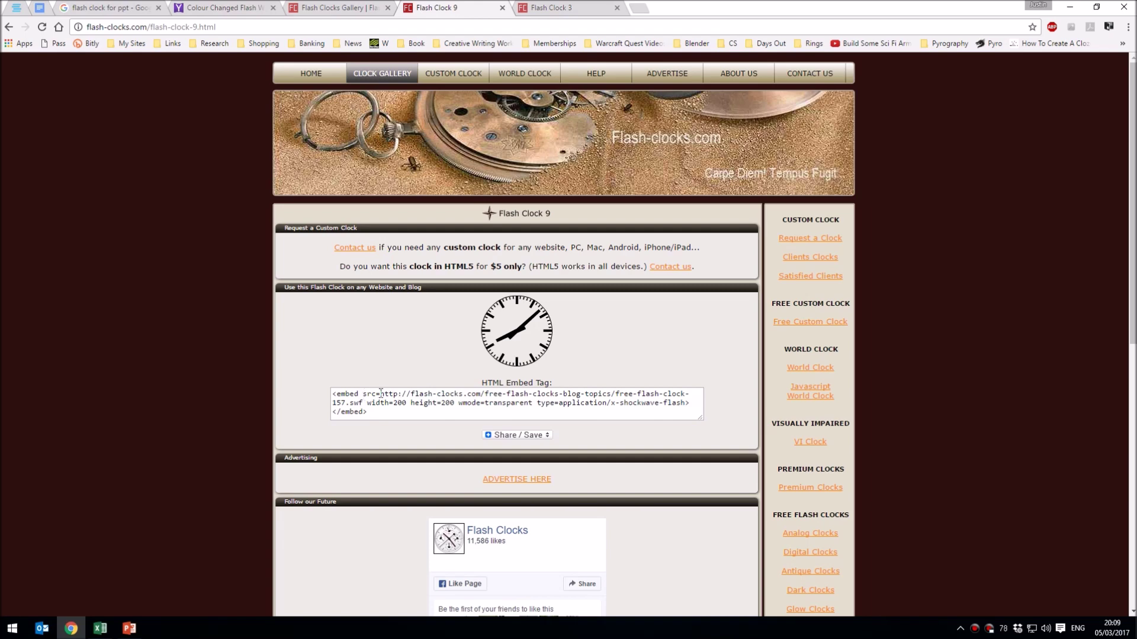
Select the free-flash-clock-157.swf URL in the embed code, ready to reuse in the address bar.
left_click_drag(381, 393, 363, 403)
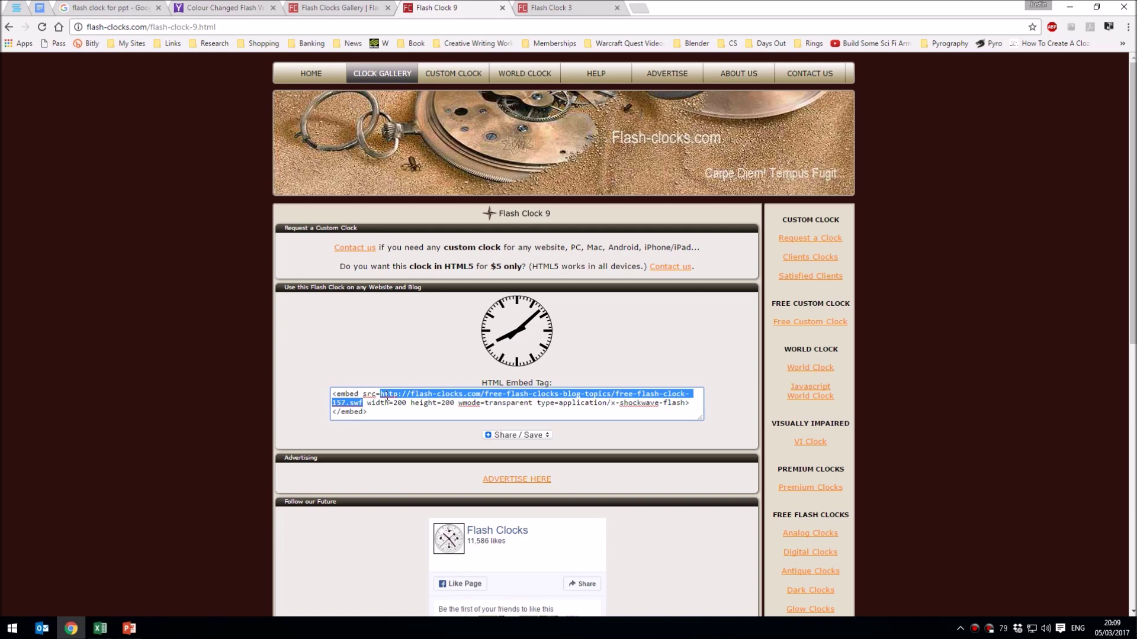
left_click(385, 396)
mouse_move(382, 393)
left_mouse_down()
mouse_move(481, 394)
mouse_move(343, 403)
mouse_move(364, 405)
left_mouse_up()
key("ctrl+c")
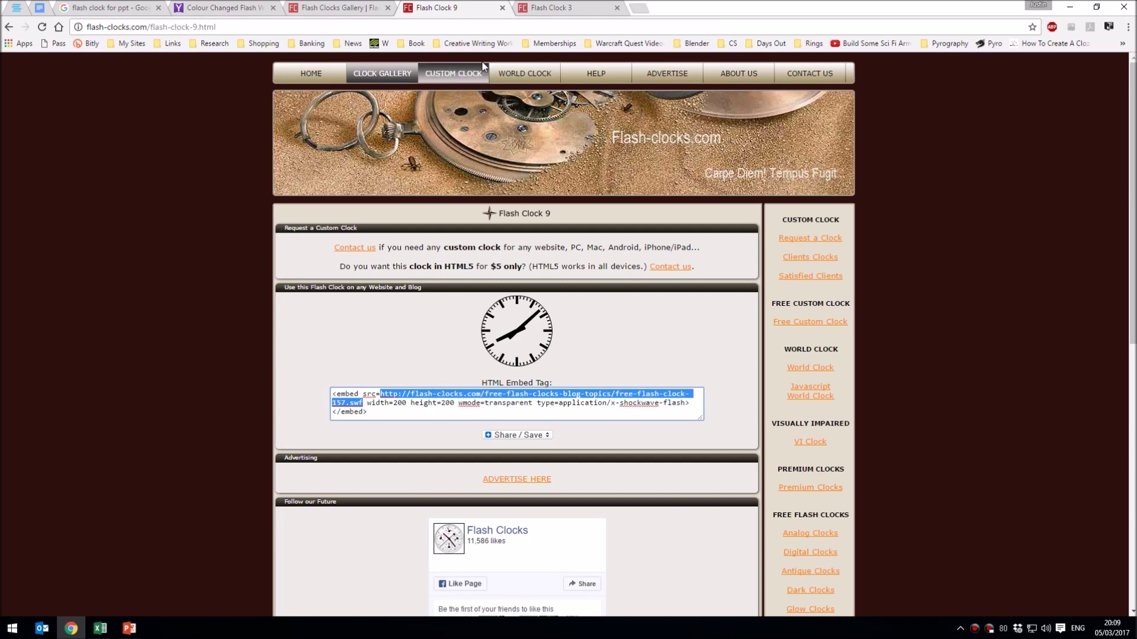
left_click(490, 27)
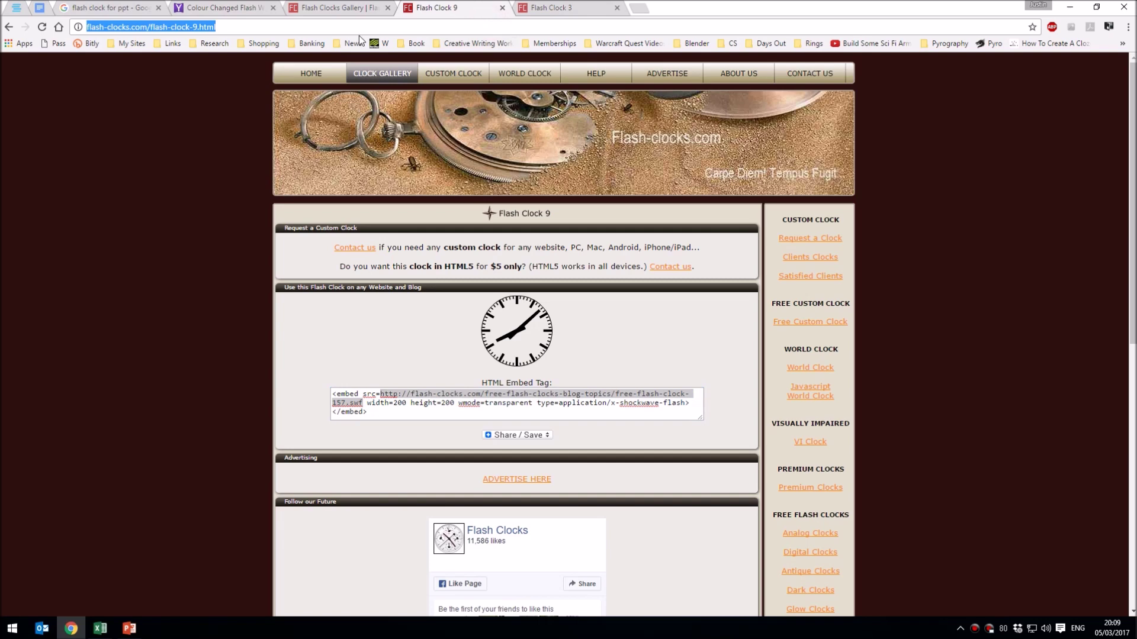
Load the .swf address to download free-flash-clock-157.swf, keep the file, and show the desktop.
key("ctrl+v")
left_click(283, 46)
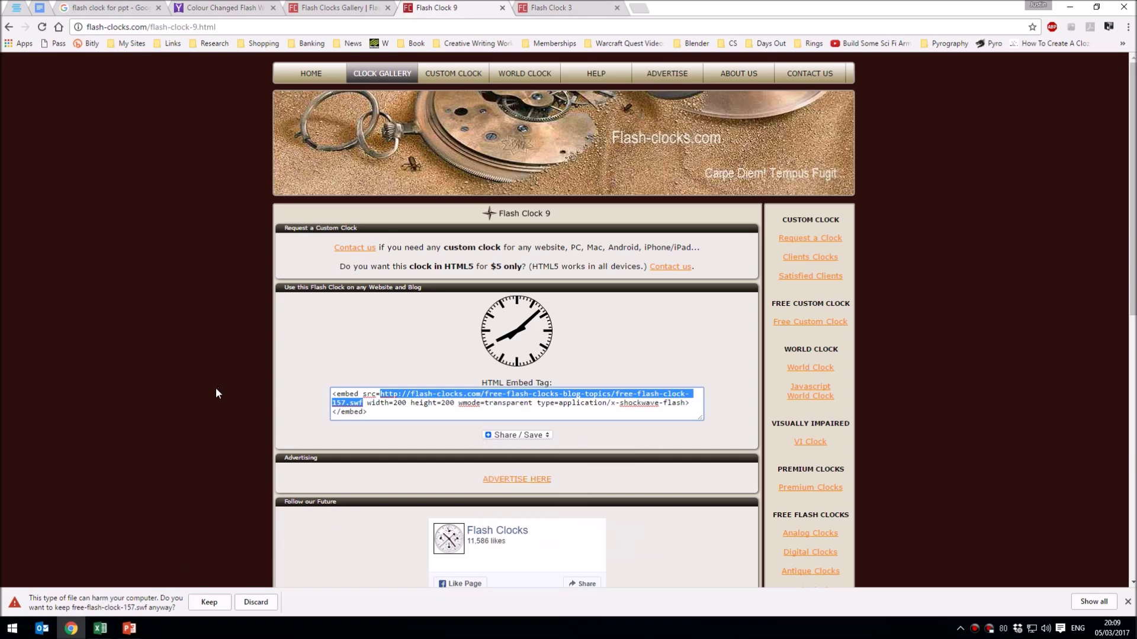
left_click(210, 603)
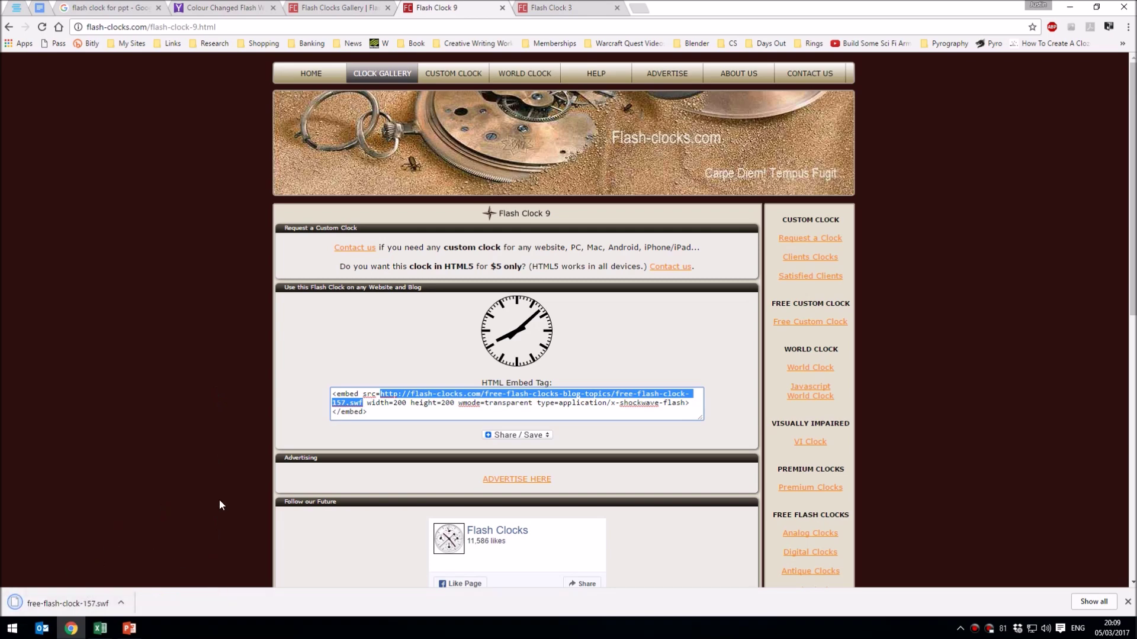
key("super+d")
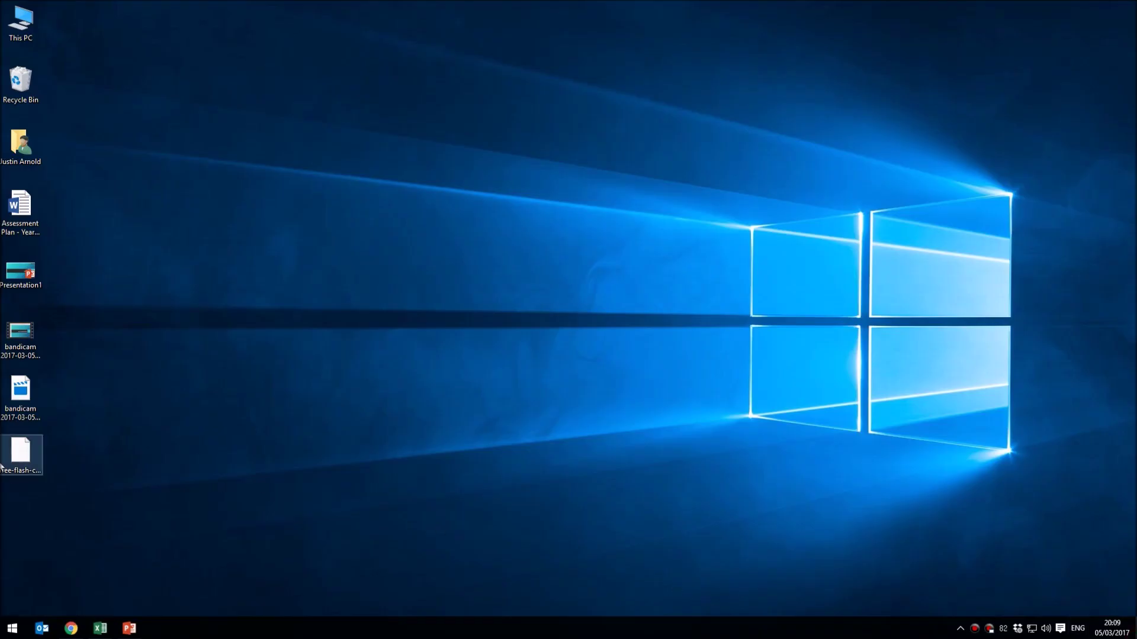
left_click(12, 465)
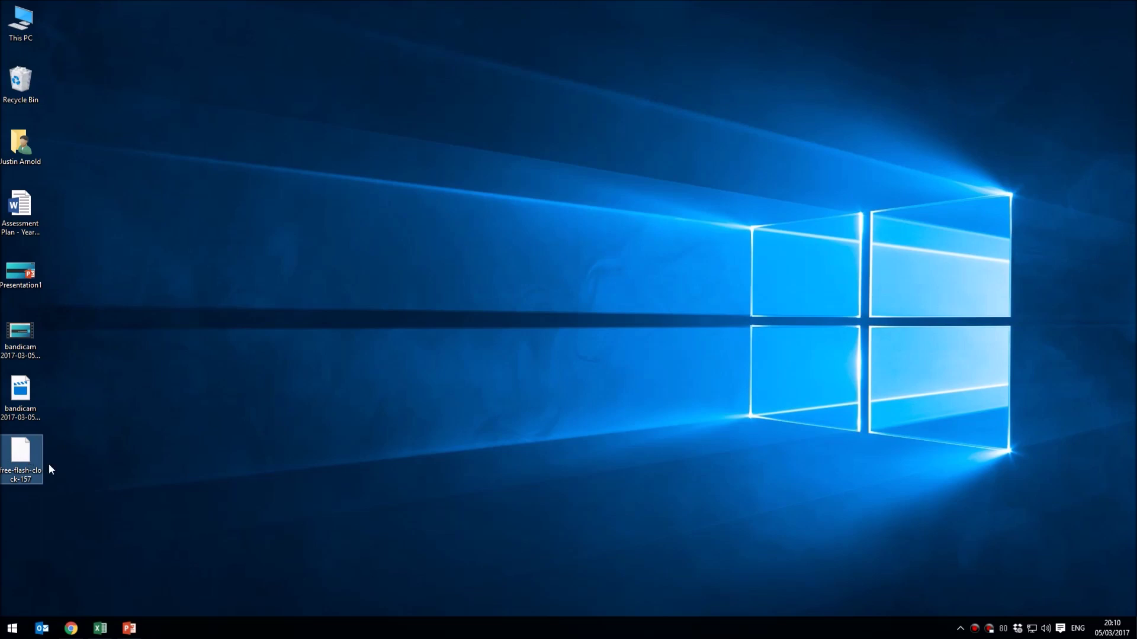
Restore My Presentation as a smaller window beside the downloaded clock file.
left_click(118, 474)
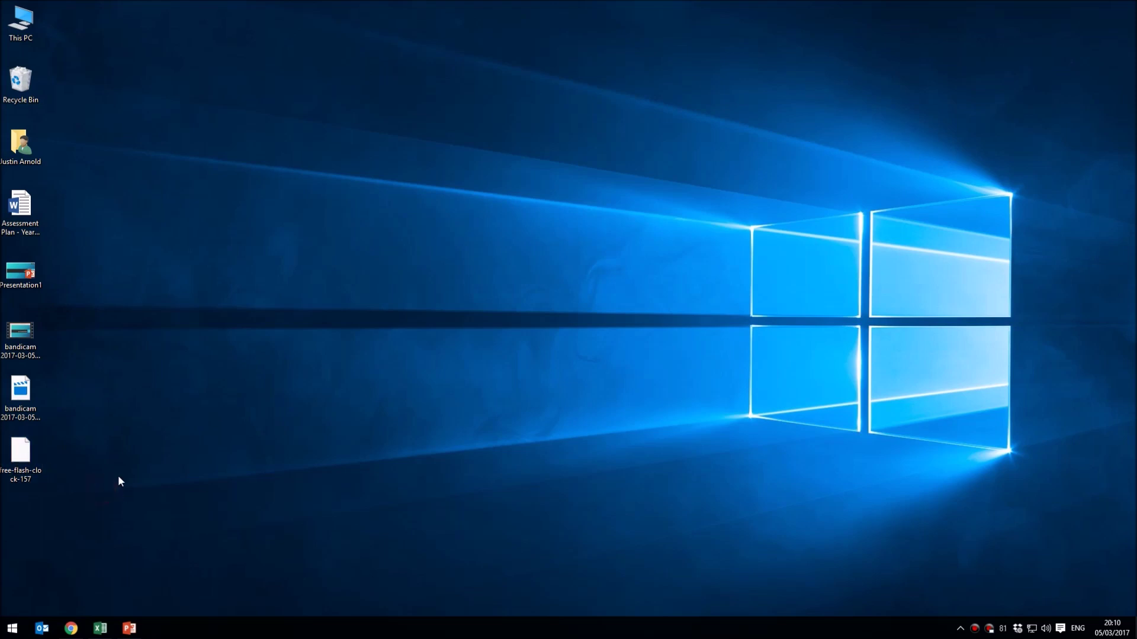
left_click(132, 627)
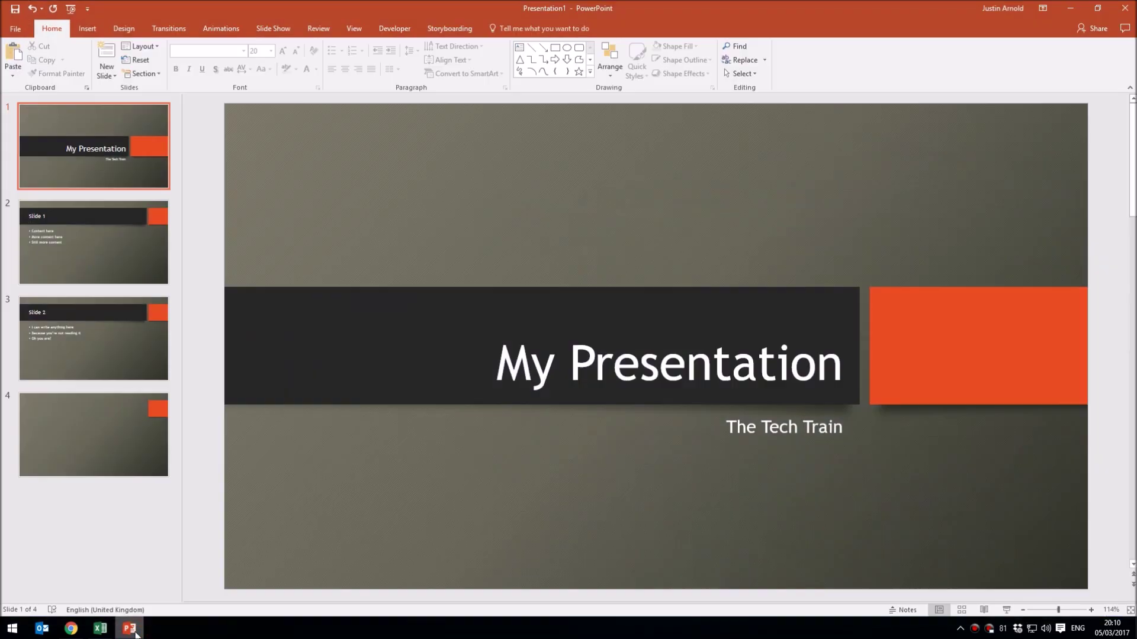
double_click(566, 9)
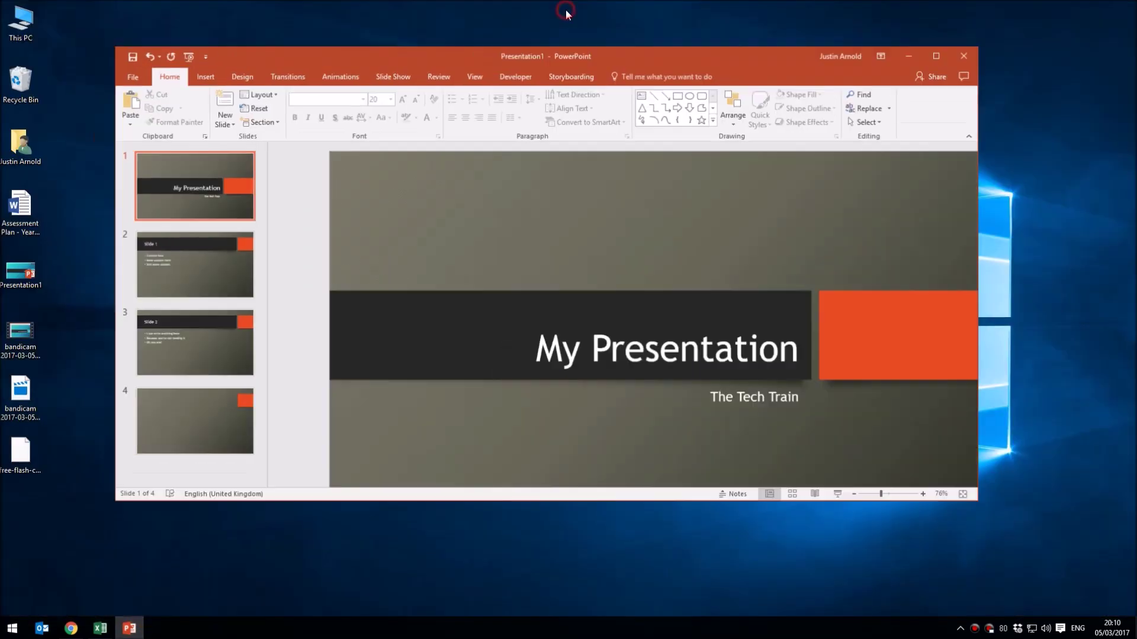
mouse_move(568, 58)
left_mouse_down()
mouse_move(597, 61)
mouse_move(552, 51)
mouse_move(590, 58)
left_mouse_up()
Drag the free-flash-clock file from the desktop onto the 'Slide 1' slide and maximise PowerPoint.
left_click(28, 453)
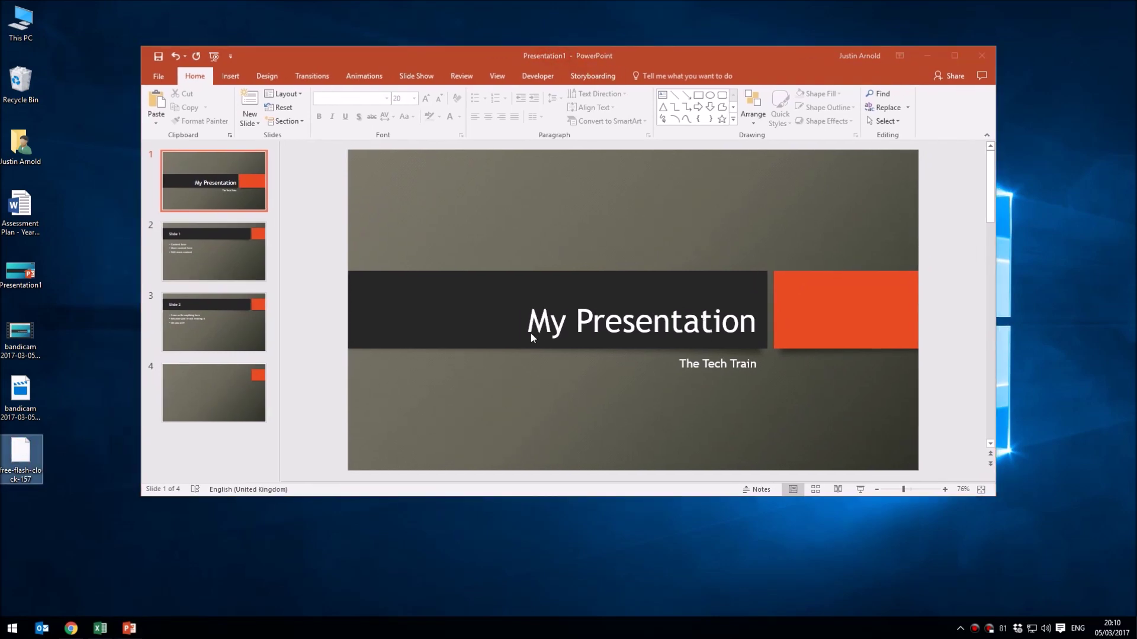
left_click(197, 258)
left_click(221, 269)
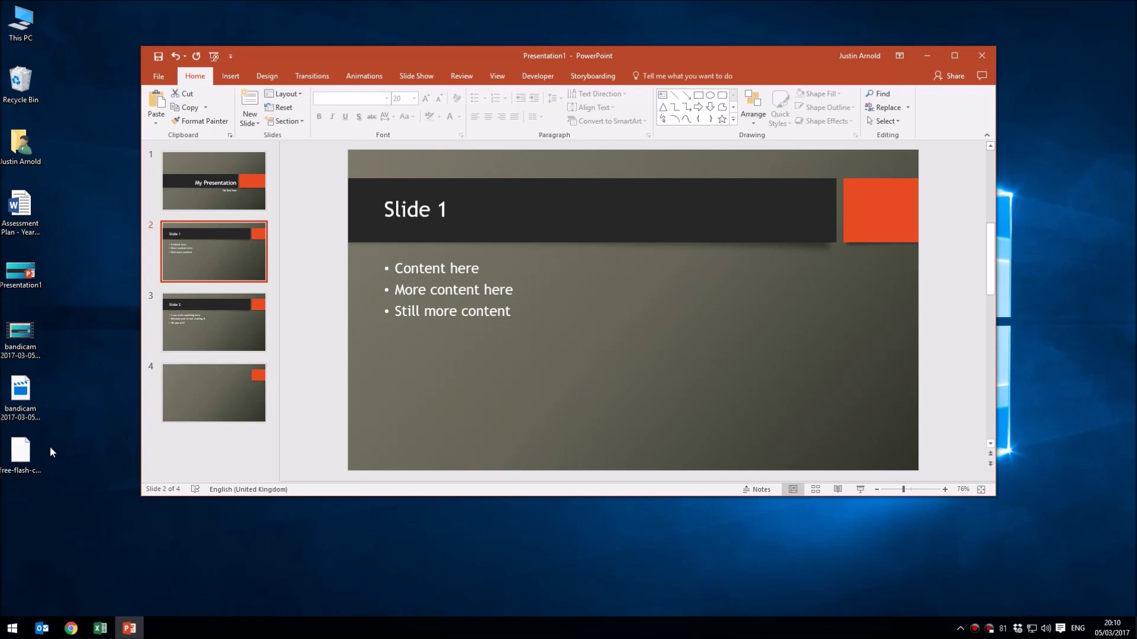
left_click_drag(19, 453, 347, 369)
left_click_drag(720, 272, 614, 311)
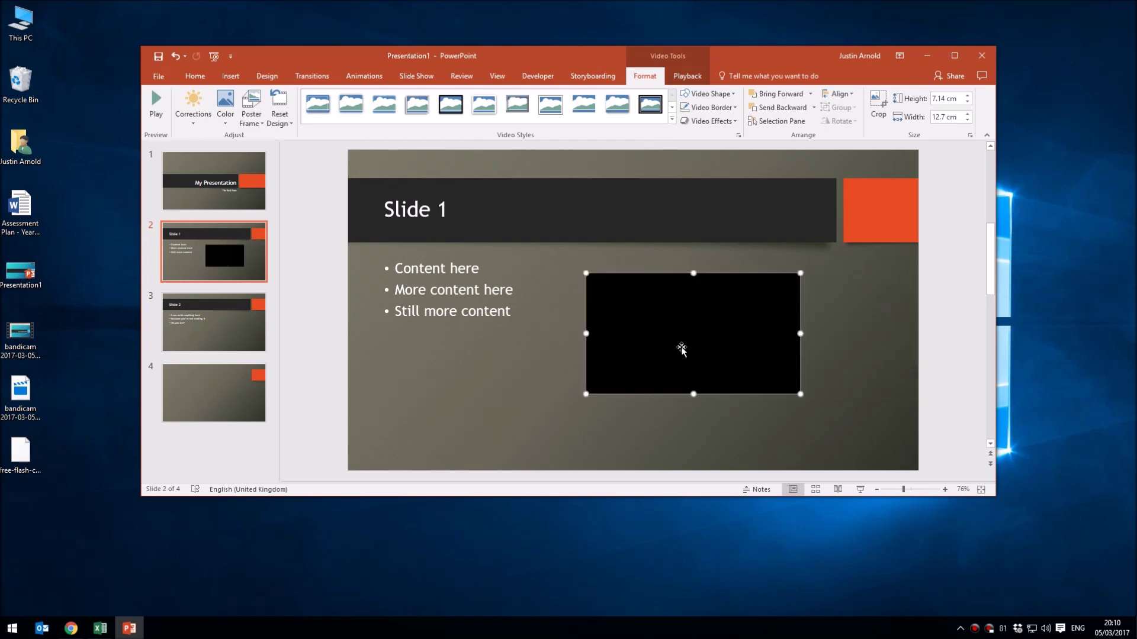
left_click(961, 56)
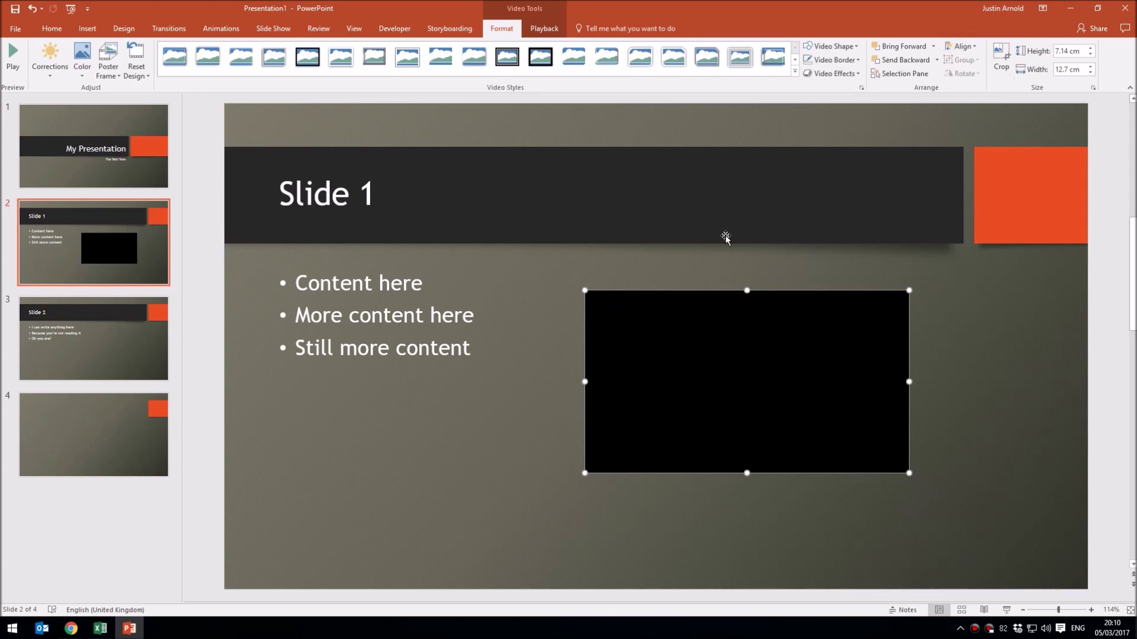
Resize the clock video smaller and position it next to the bullet points on 'Slide 1'.
left_click(86, 28)
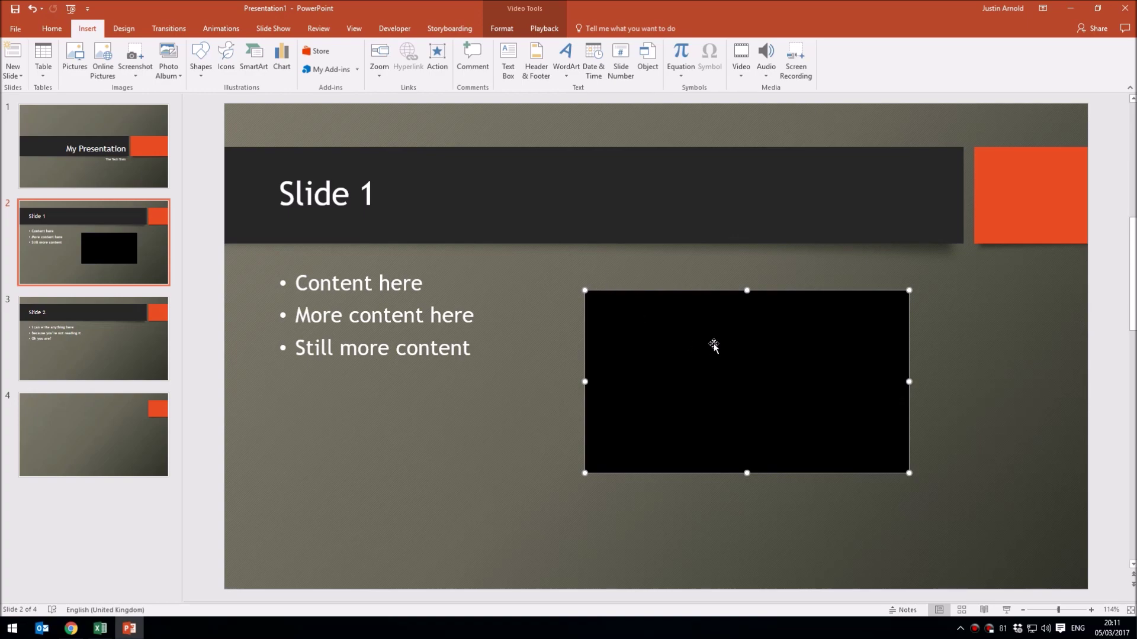
left_click_drag(746, 376, 879, 262)
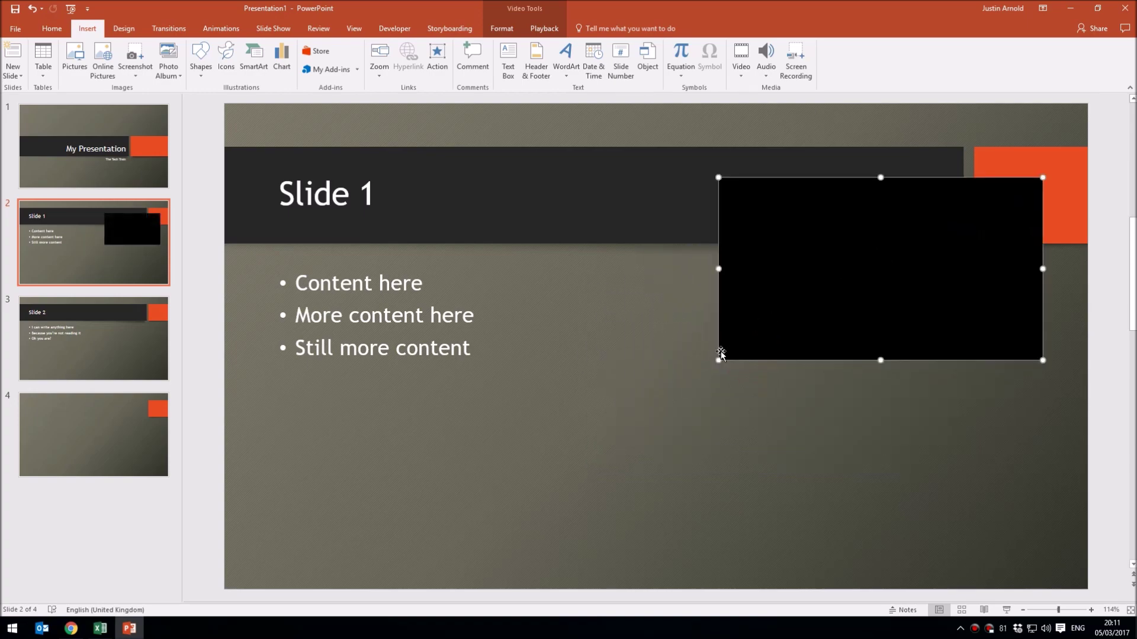
left_click_drag(716, 360, 784, 325)
left_click_drag(869, 247, 619, 411)
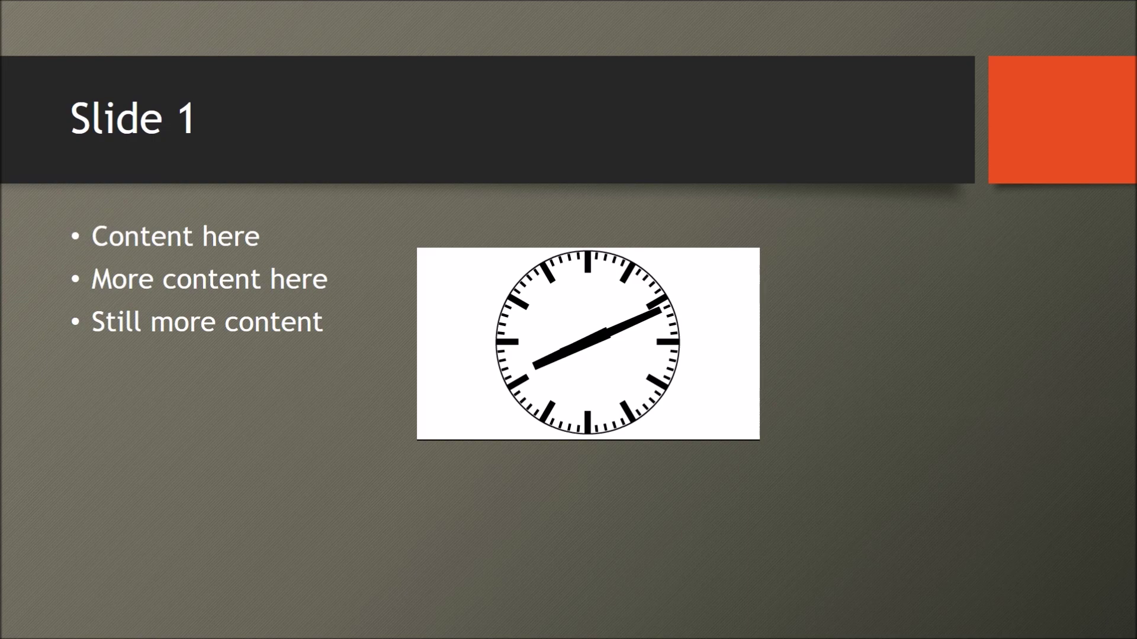
key("Escape")
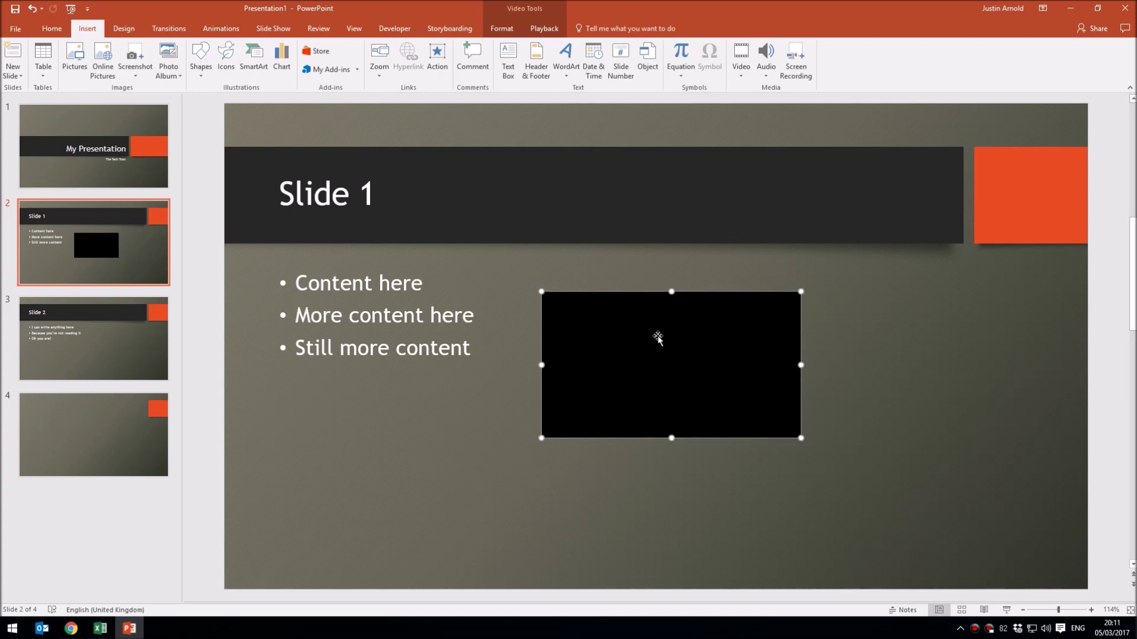
Shrink the clock on Slide 1 down to a small box.
left_click_drag(669, 369, 971, 227)
left_click_drag(829, 291, 933, 244)
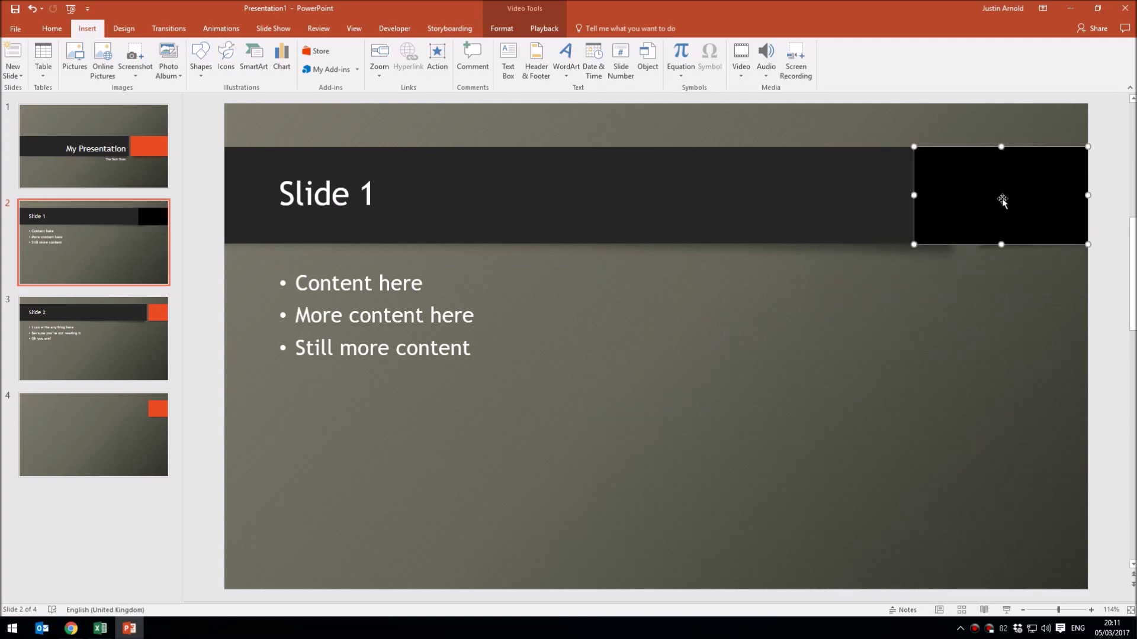
left_click_drag(991, 203, 956, 271)
left_click_drag(873, 318, 951, 274)
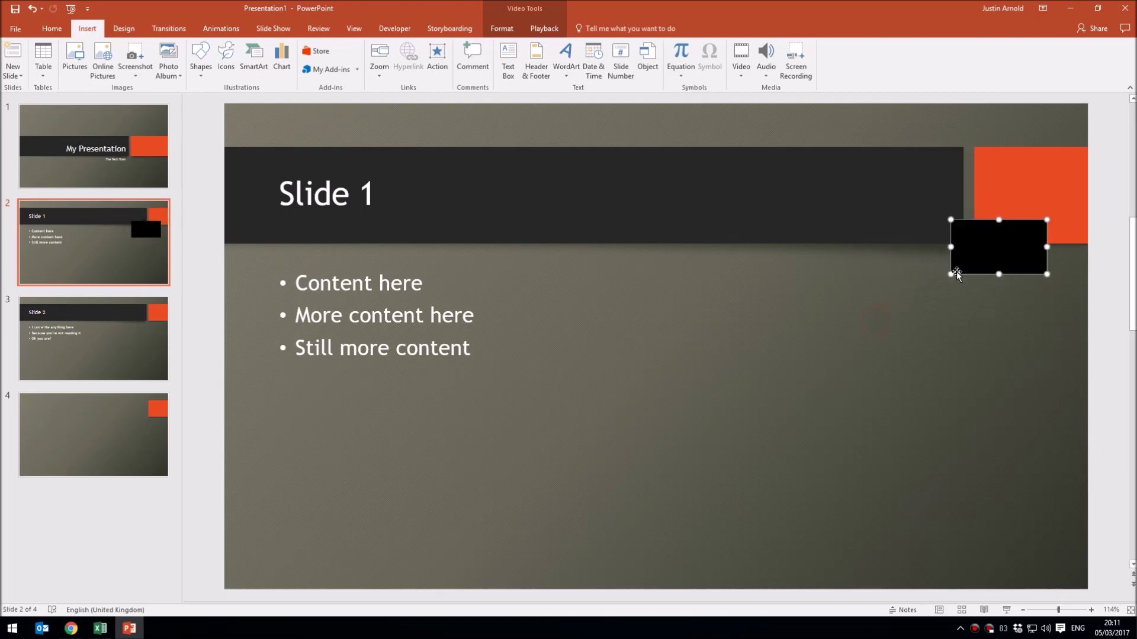
mouse_move(1001, 240)
left_mouse_down()
mouse_move(1028, 132)
mouse_move(993, 157)
mouse_move(1011, 140)
left_mouse_up()
Move the small clock into Slide 1's top-left corner, then show the title slide.
left_click(919, 274)
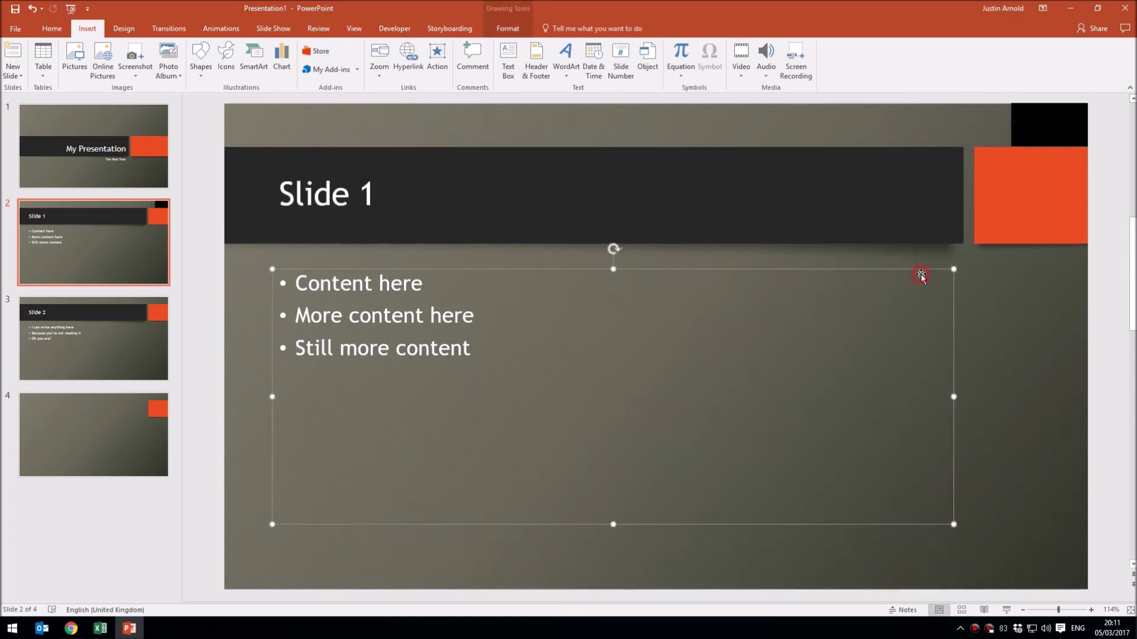
left_click(959, 279)
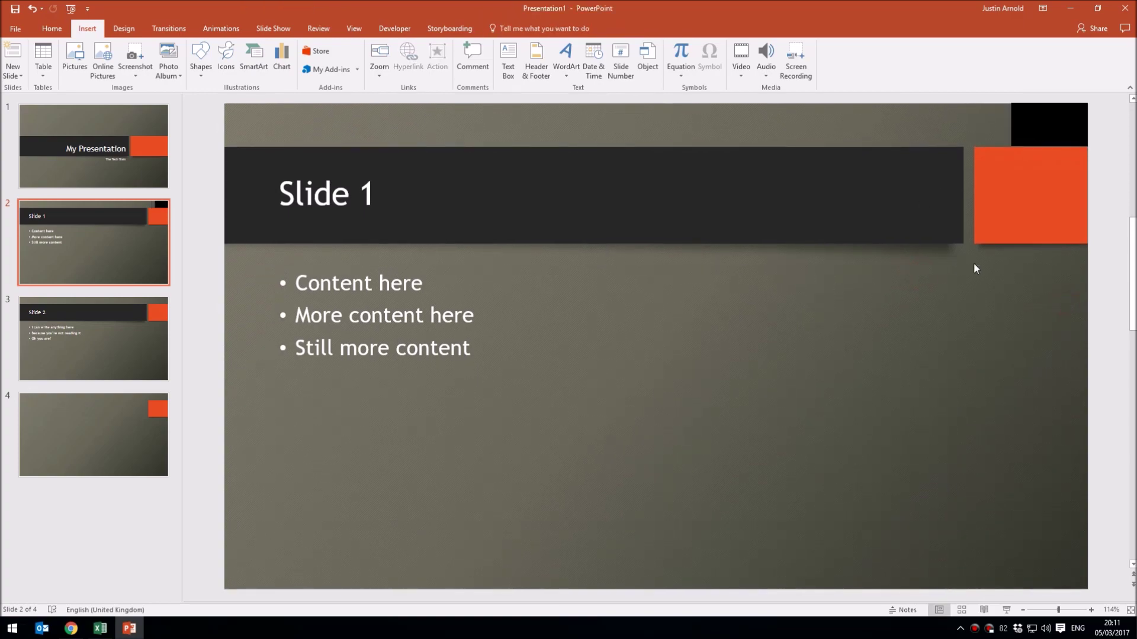
left_click(1046, 131)
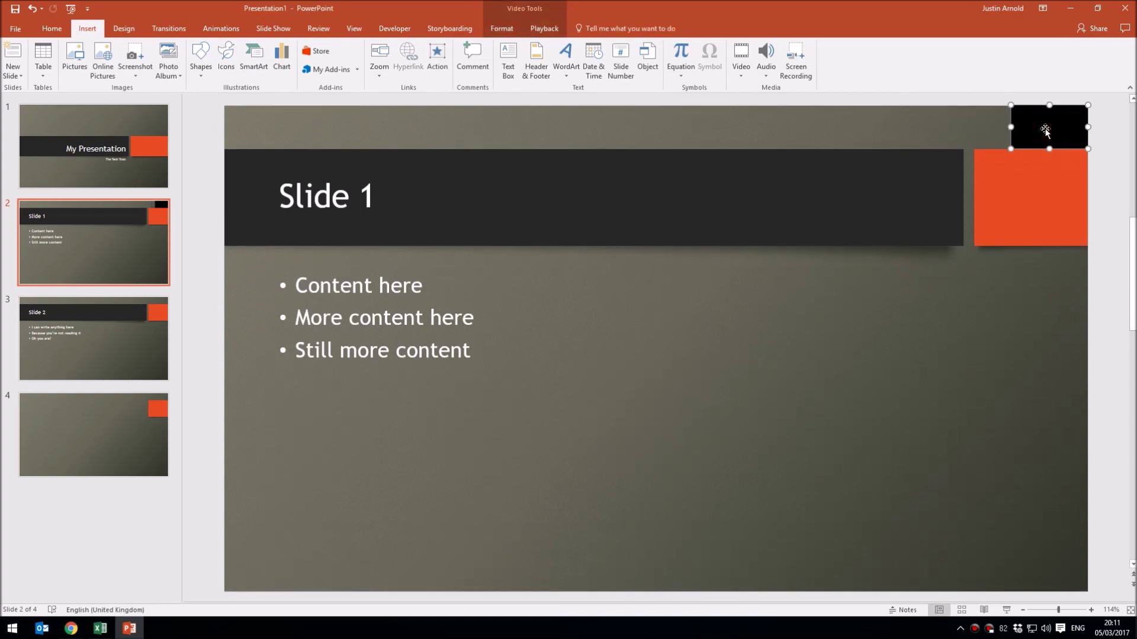
left_click_drag(1046, 132, 259, 130)
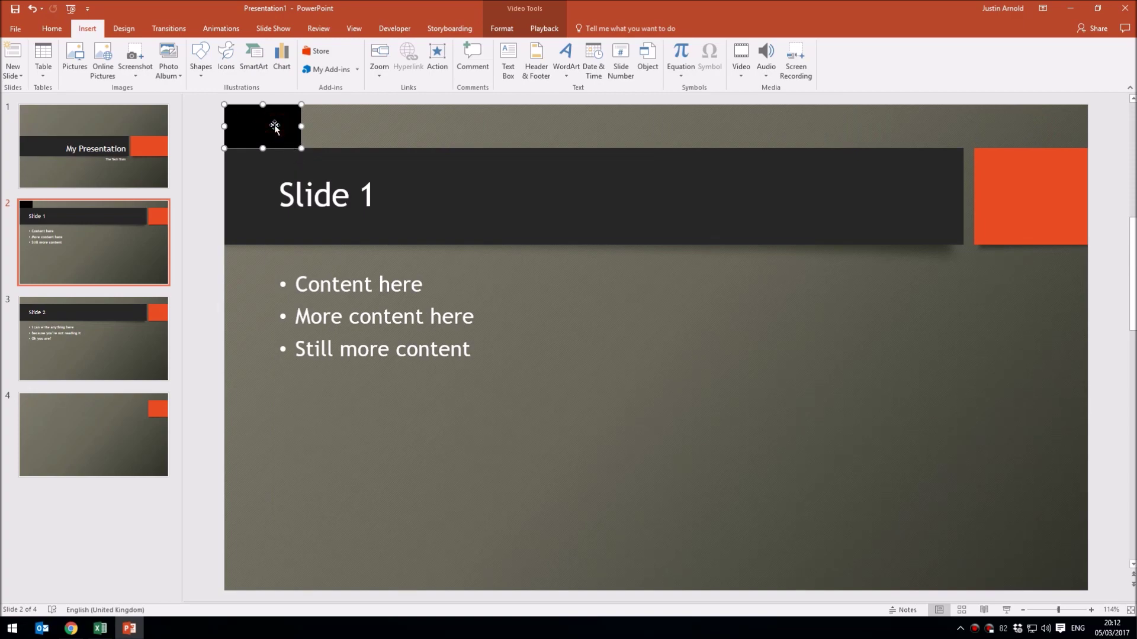
left_click_drag(275, 126, 278, 131)
left_click(104, 148)
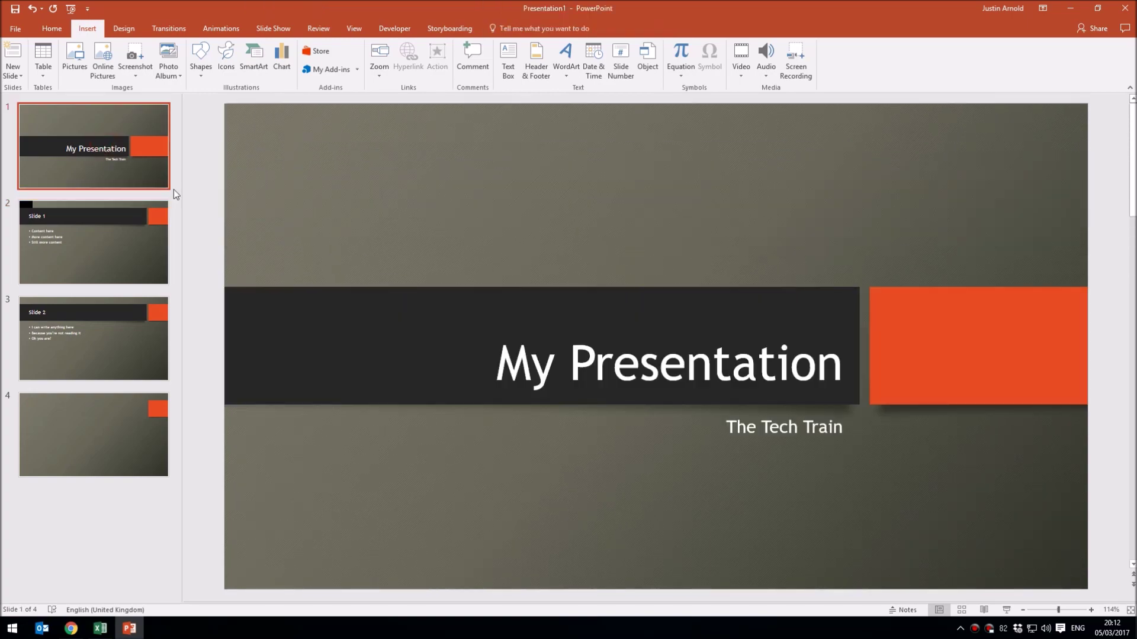
Paste the clock into the title slide, 'Slide 2' and the fourth slide.
key("ctrl+v")
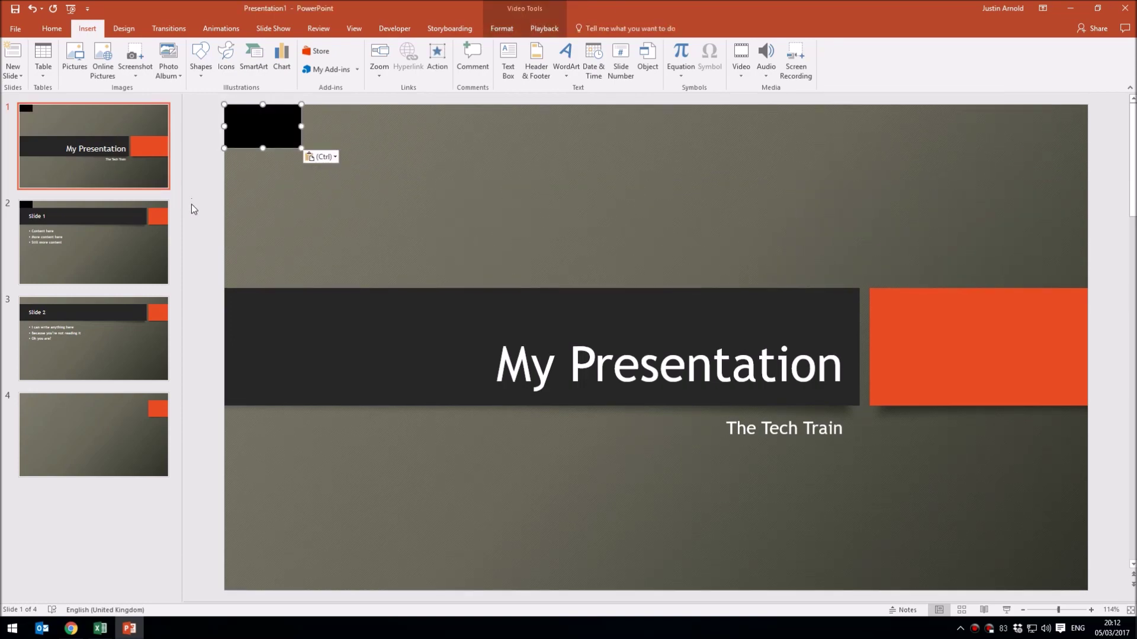
left_click(99, 357)
key("ctrl+v")
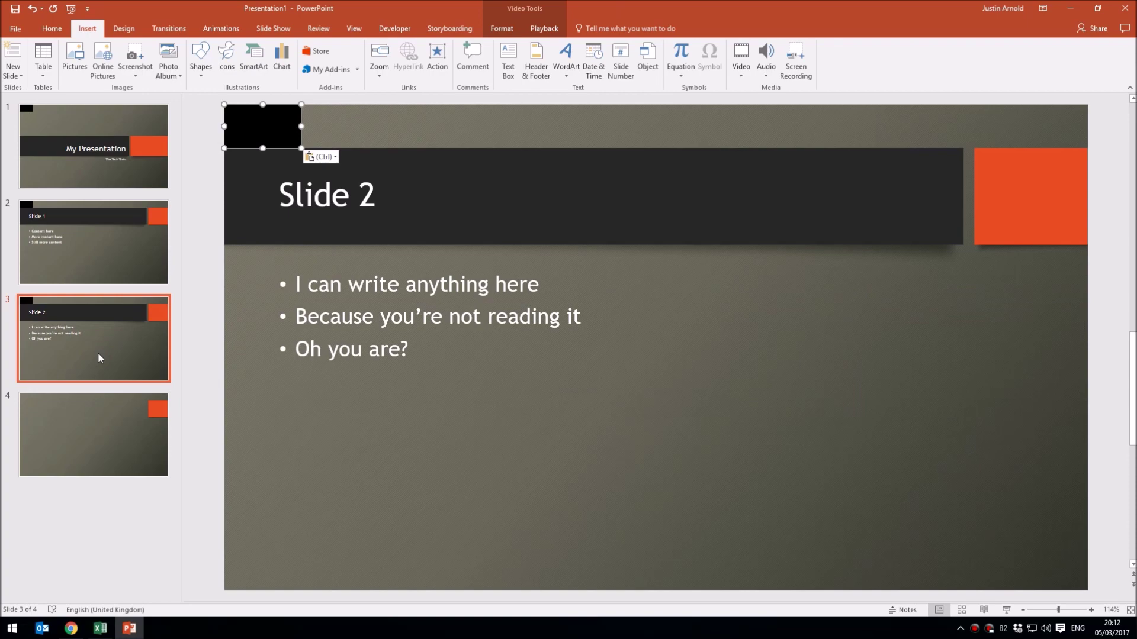
left_click(82, 421)
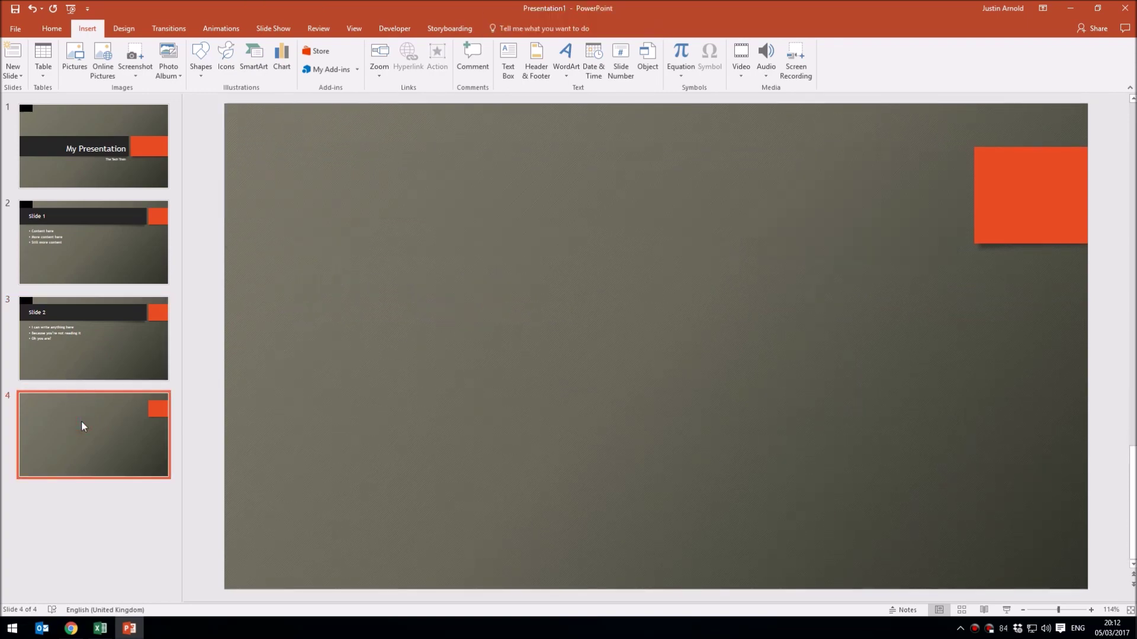
key("ctrl+v")
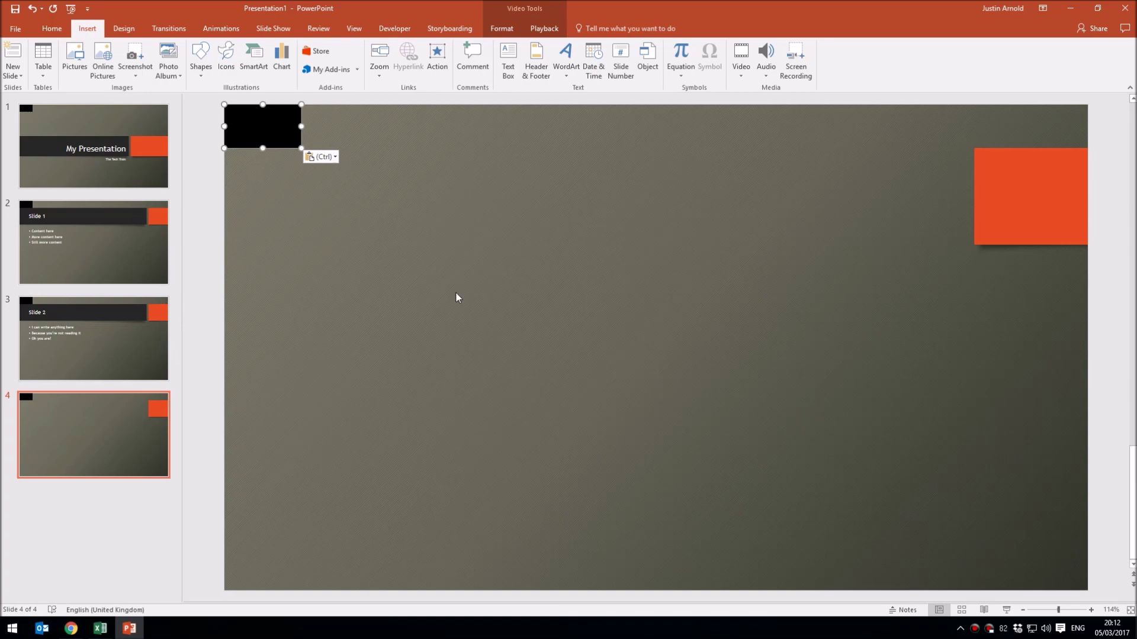
Stretch the clock copy on the fourth slide across the whole slide.
left_click_drag(277, 131, 386, 236)
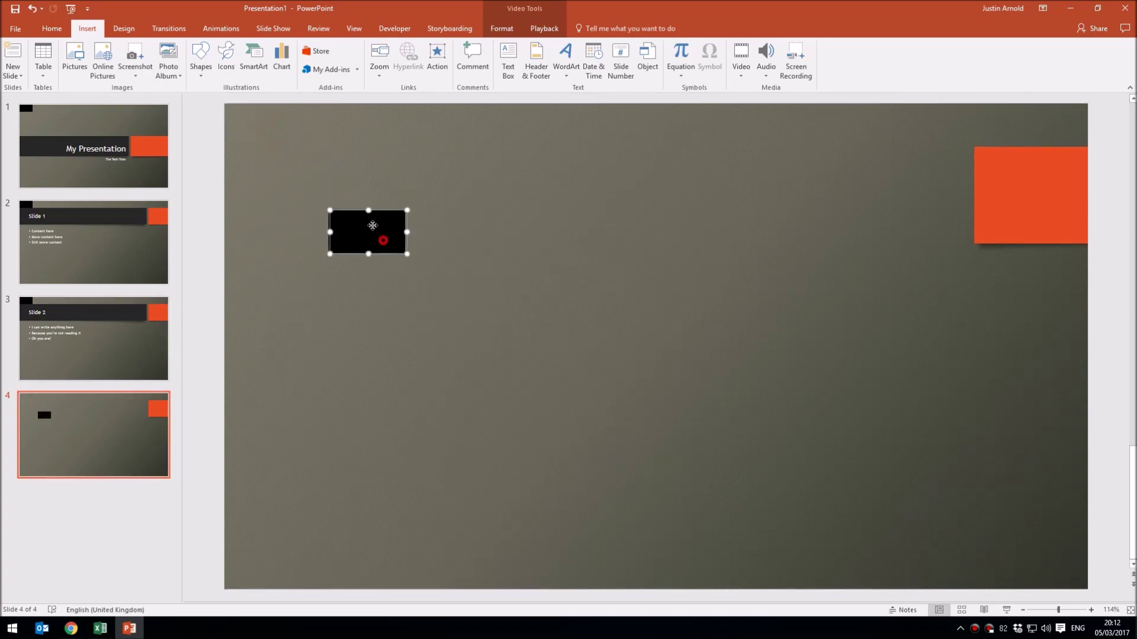
left_click_drag(372, 225, 1090, 545)
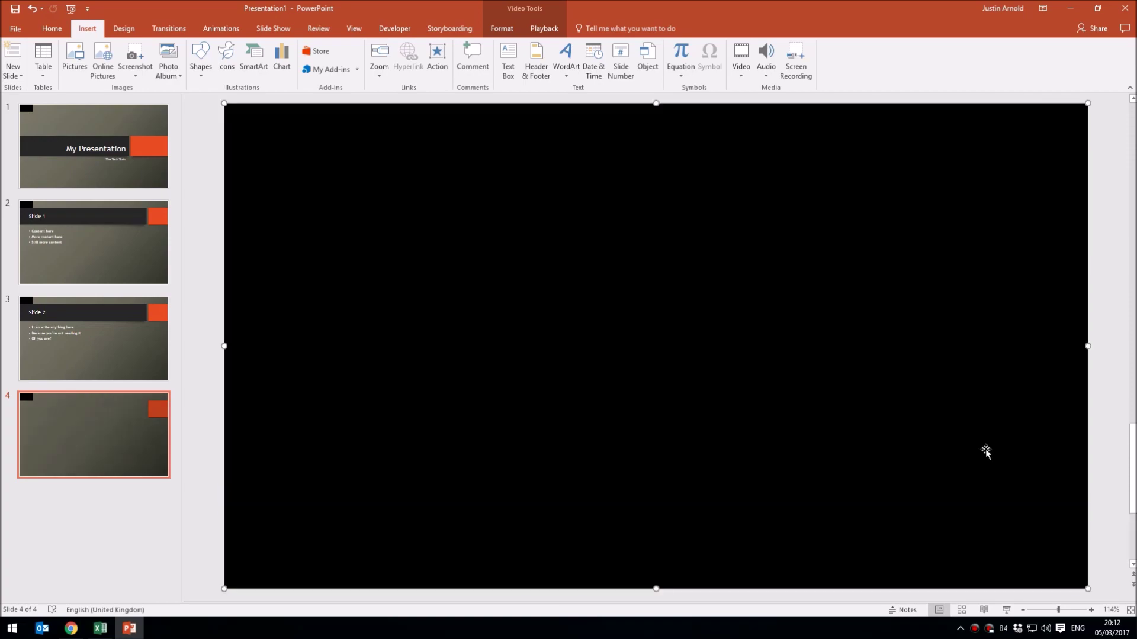
left_click(89, 136)
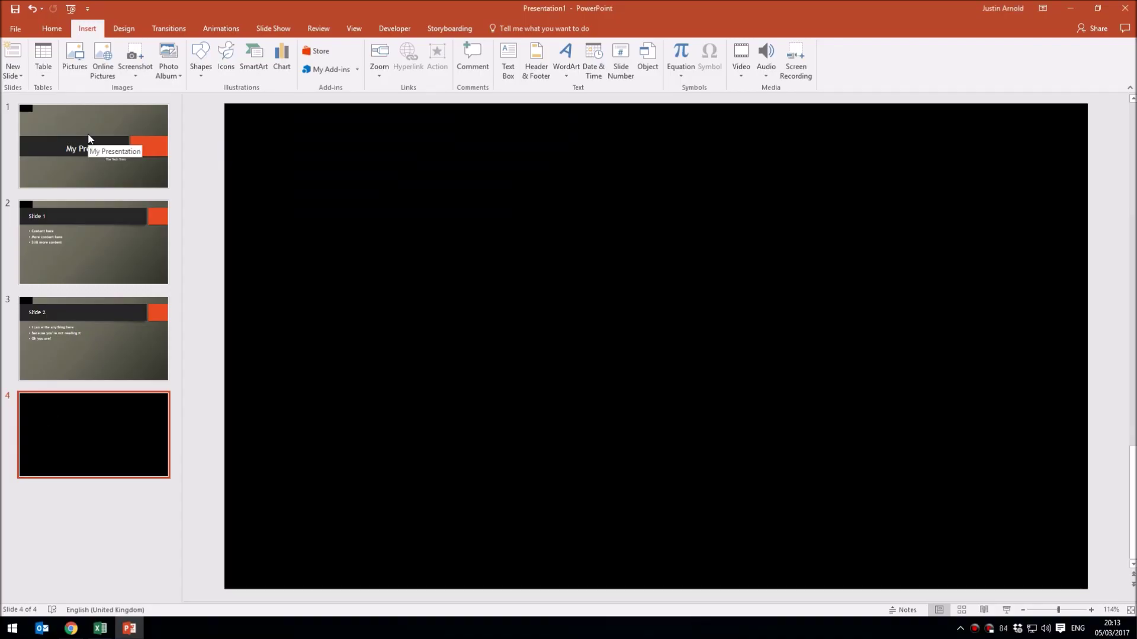
Return to the My Presentation title slide and clear any selection on it.
left_click(90, 135)
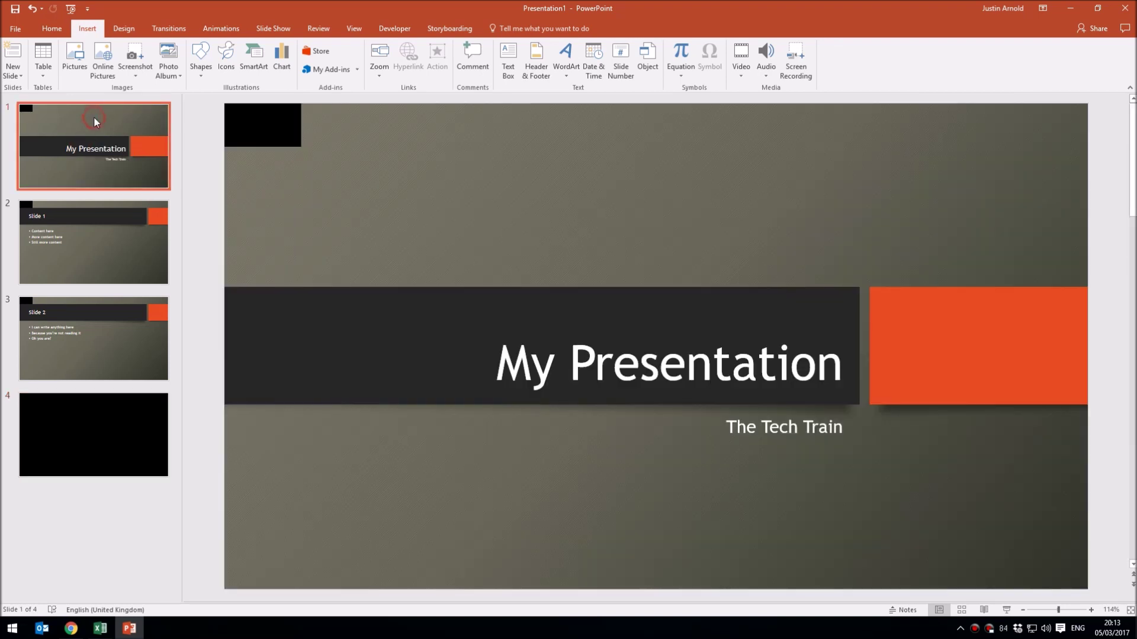
left_click(468, 203)
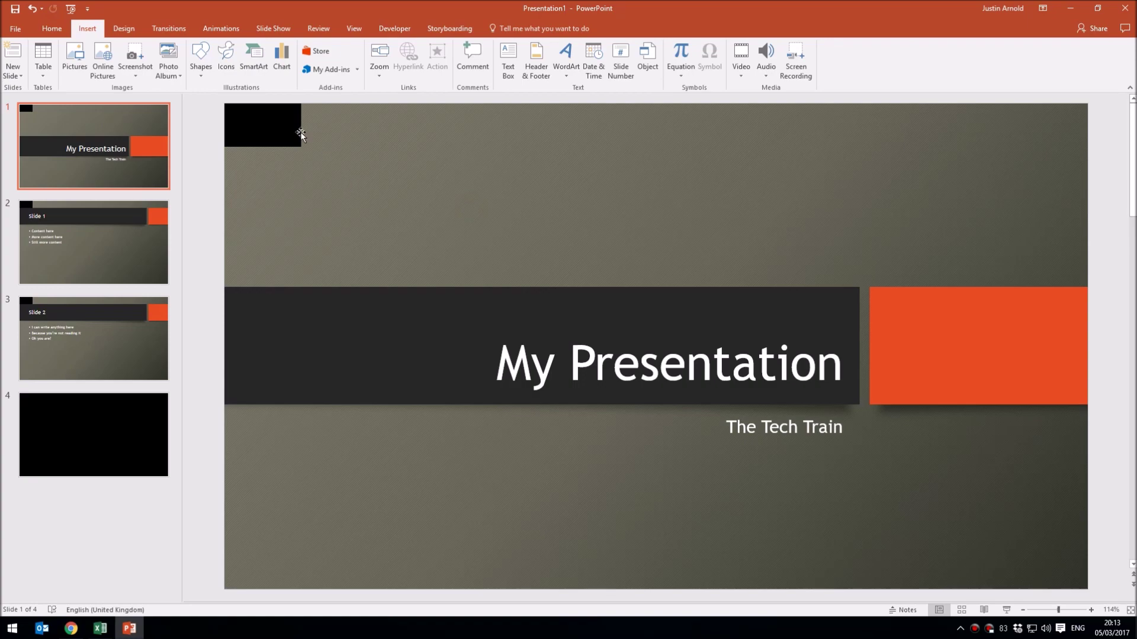
left_click(345, 171)
Try the slide Date and time option, then cancel so no date is added.
left_click(595, 58)
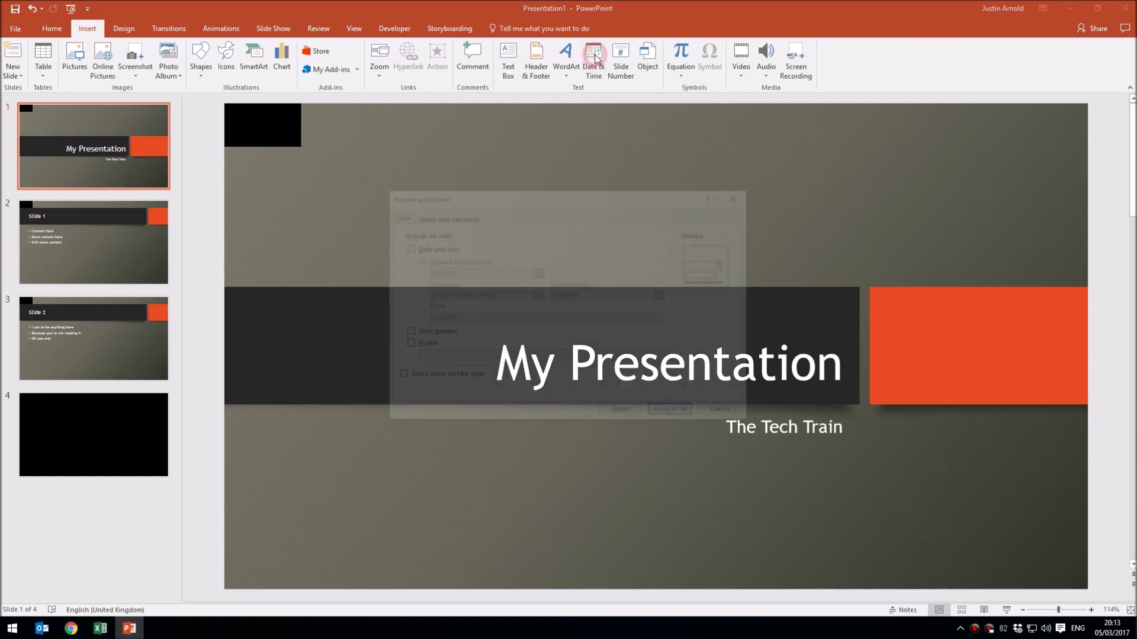
left_click(405, 247)
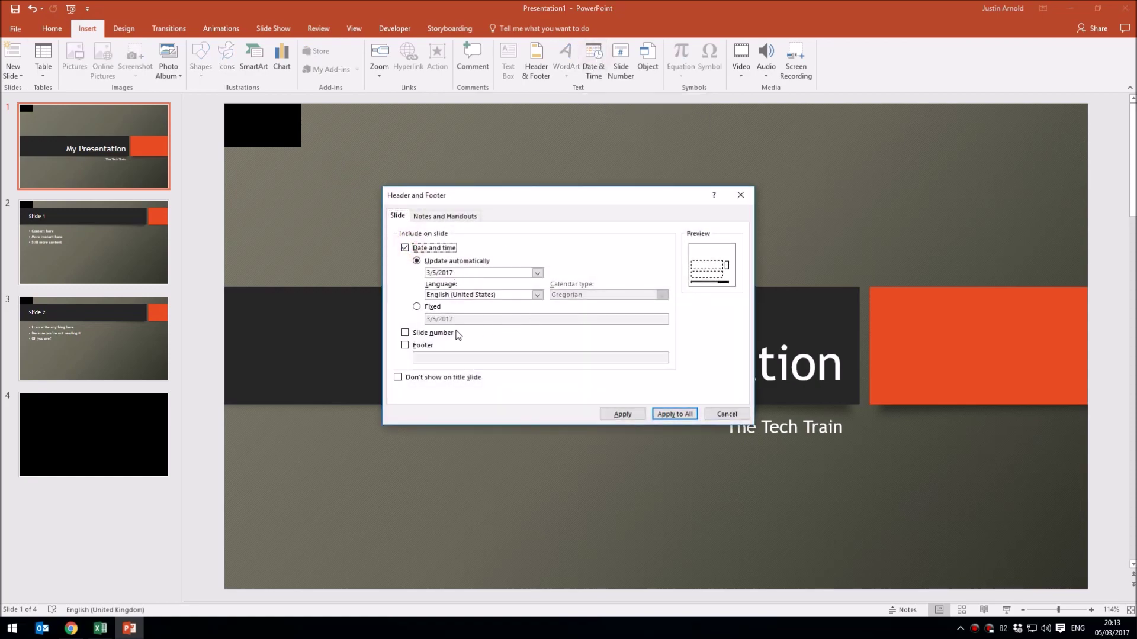
left_click(721, 415)
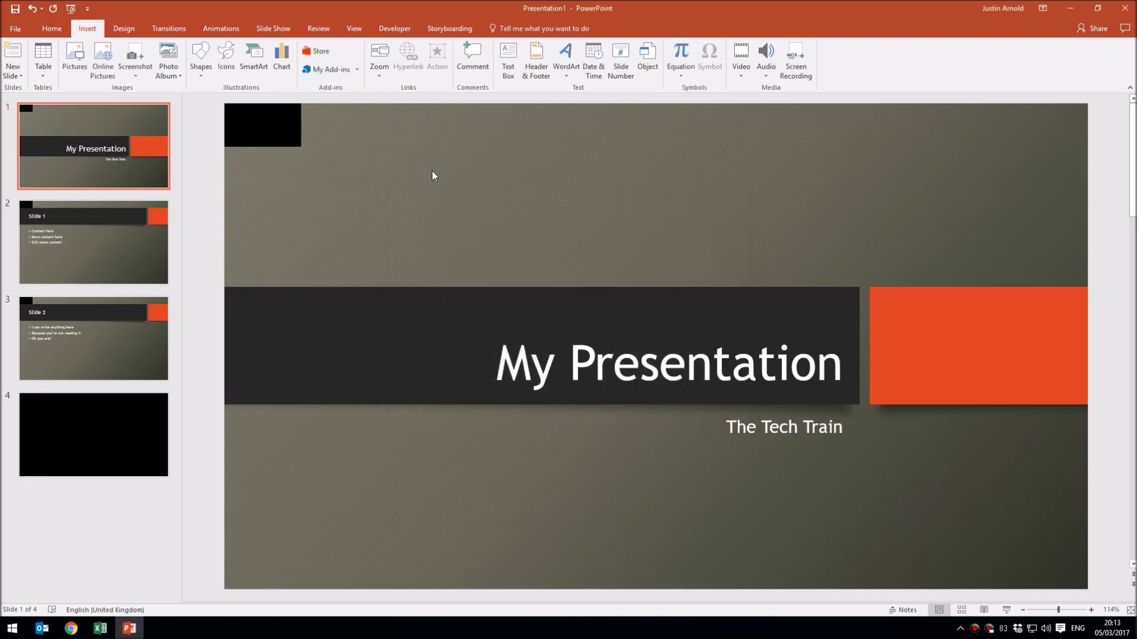